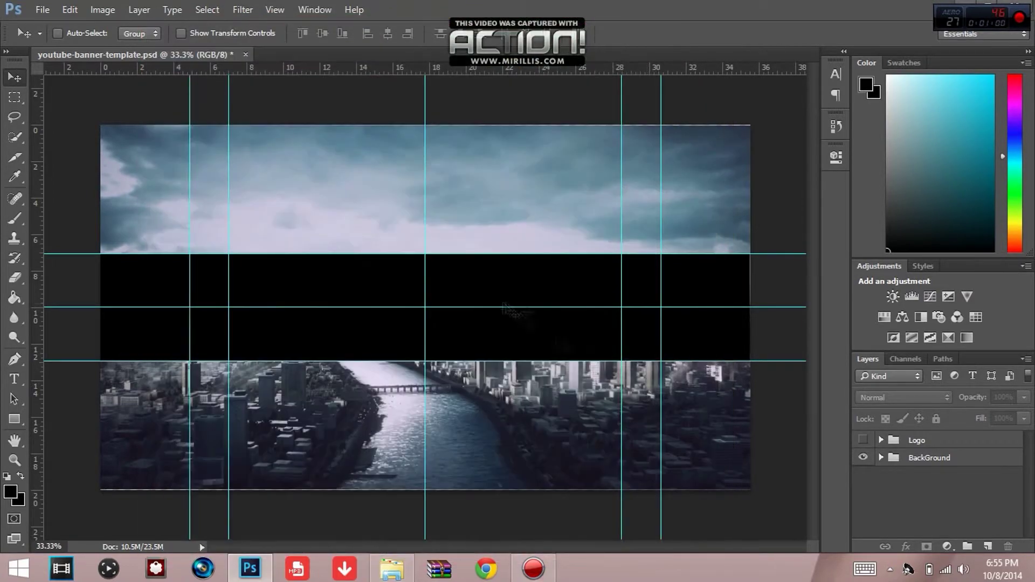
Open the Aurora_mod.jpg image from the Pictures folder.
{"action": "left_click", "coordinate": [34, 11]}
{"action": "left_click", "coordinate": [51, 35]}
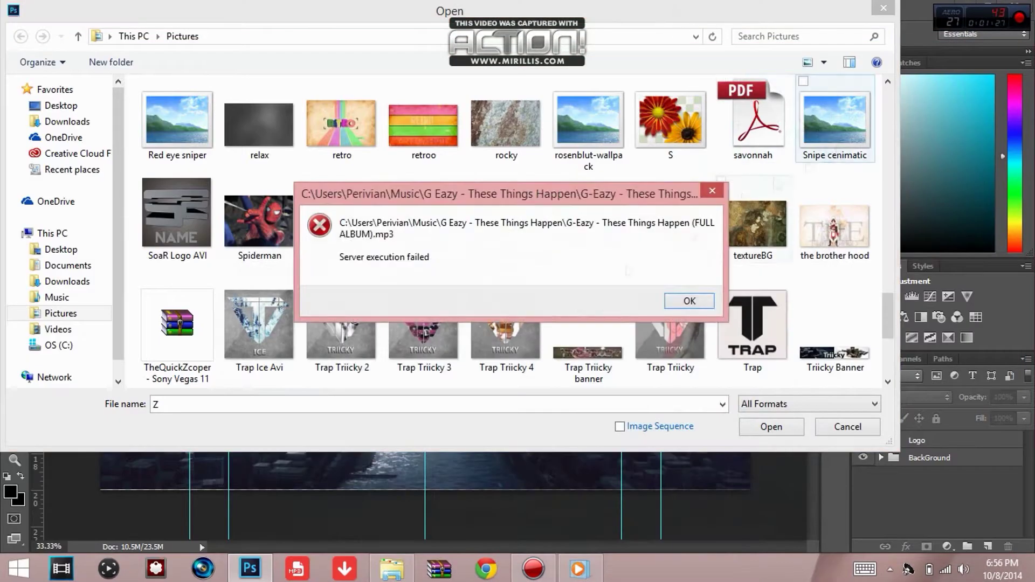
{"action": "key", "text": "Return"}
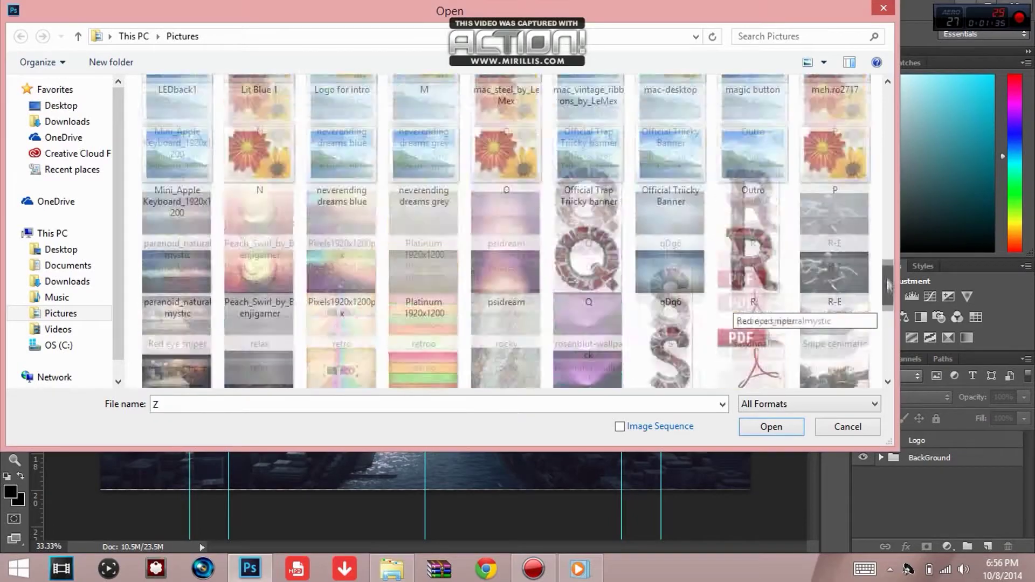
{"action": "left_click_drag", "start_coordinate": [888, 286], "coordinate": [882, 146]}
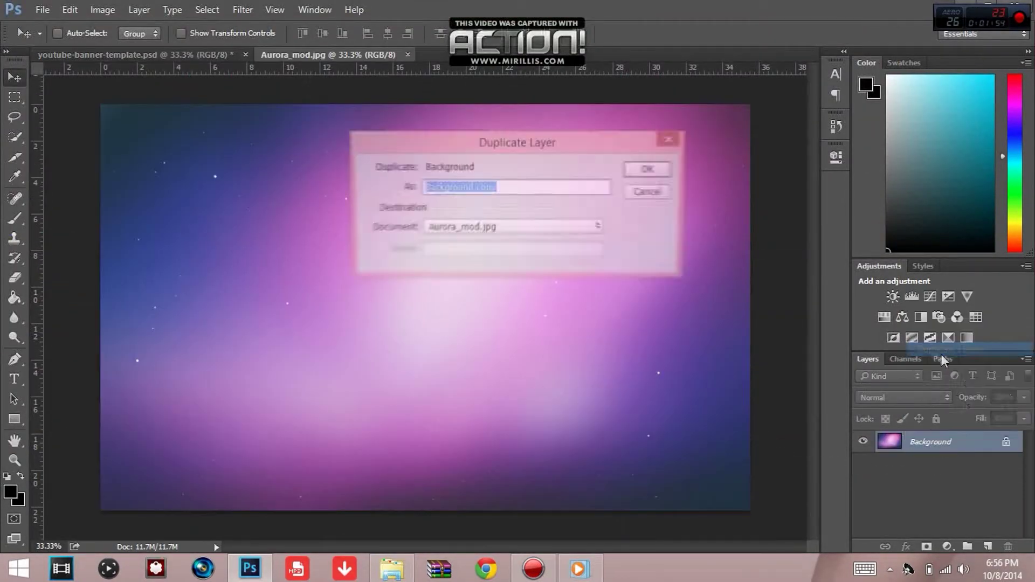
Duplicate the image's Background layer and bring the copy into youtube-banner-template.psd so that it covers the canvas.
{"action": "key", "text": "Return"}
{"action": "left_click_drag", "start_coordinate": [586, 365], "coordinate": [412, 307]}
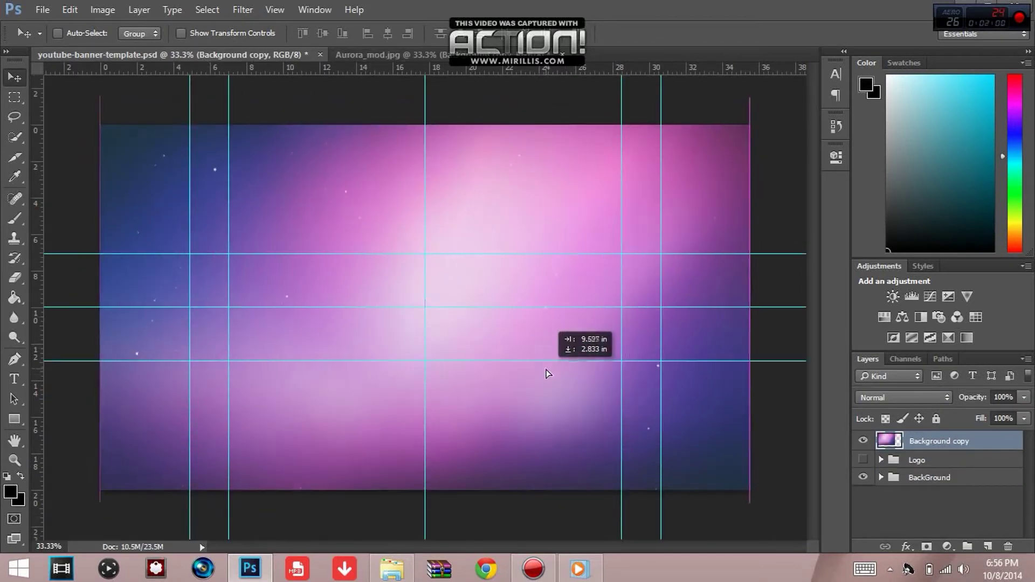
Move the Background copy layer directly above Rectangle 1 in the BackGround group and clip it to that rectangle.
{"action": "left_click_drag", "start_coordinate": [944, 432], "coordinate": [951, 468]}
{"action": "left_click", "coordinate": [880, 477]}
{"action": "left_click", "coordinate": [934, 476]}
{"action": "left_click", "coordinate": [951, 495]}
{"action": "right_click", "coordinate": [960, 476]}
{"action": "left_click", "coordinate": [923, 205]}
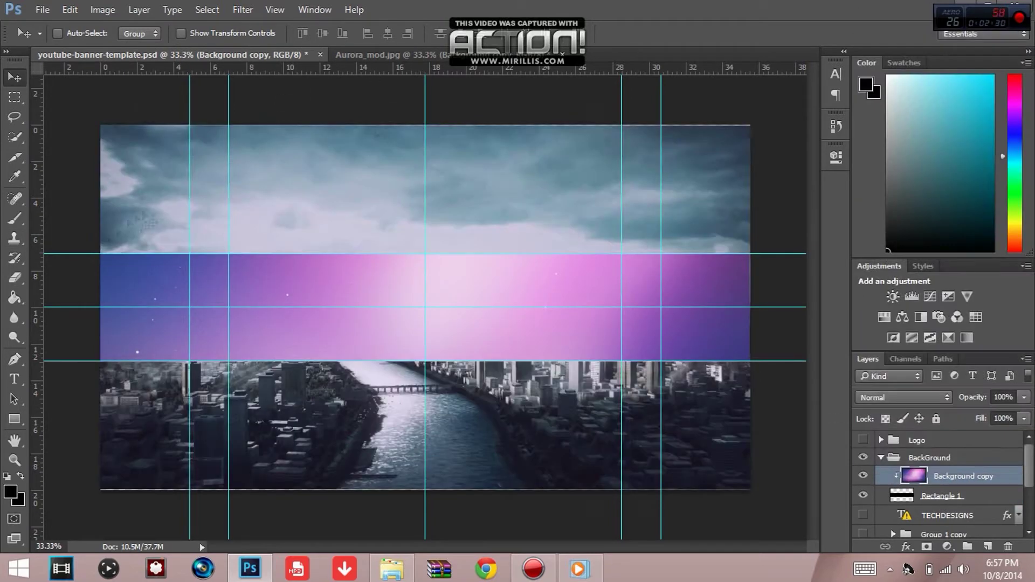
Collapse the BackGround group and close the Aurora_mod.jpg document without saving.
{"action": "left_click", "coordinate": [880, 458]}
{"action": "left_click", "coordinate": [561, 55]}
{"action": "left_click", "coordinate": [522, 226]}
{"action": "left_click", "coordinate": [43, 10]}
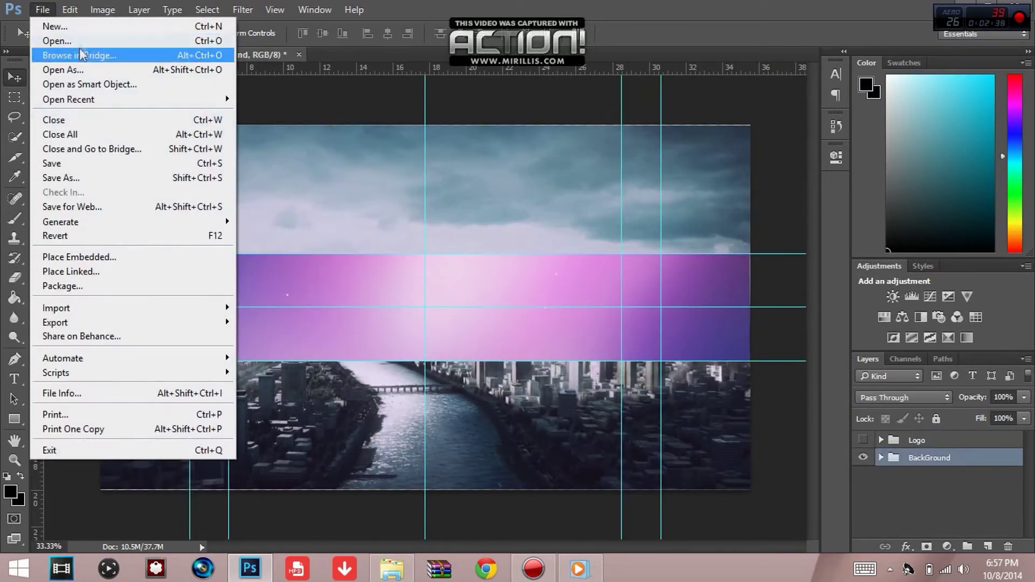
Outline two trapezoids along the upper edge of the purple band with the Pen tool and turn the paths into a selection.
{"action": "left_click", "coordinate": [15, 359]}
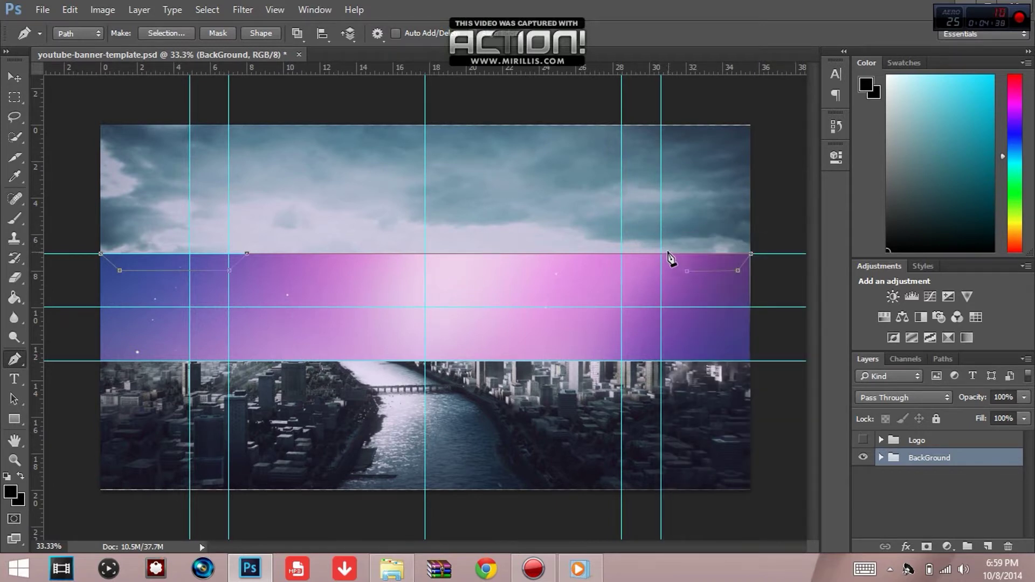
{"action": "right_click", "coordinate": [250, 261]}
{"action": "left_click", "coordinate": [324, 327]}
{"action": "key", "text": "Return"}
{"action": "right_click", "coordinate": [220, 265]}
{"action": "right_click", "coordinate": [178, 273]}
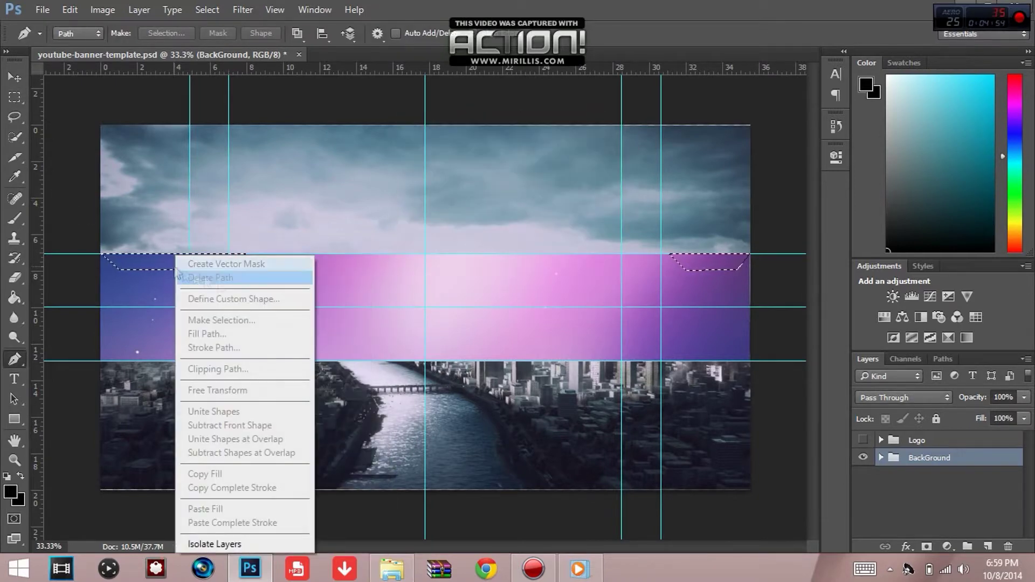
{"action": "right_click", "coordinate": [141, 268]}
{"action": "right_click", "coordinate": [125, 269]}
{"action": "right_click", "coordinate": [694, 268]}
Create a new layer and move it above the Logo group.
{"action": "left_click", "coordinate": [21, 99]}
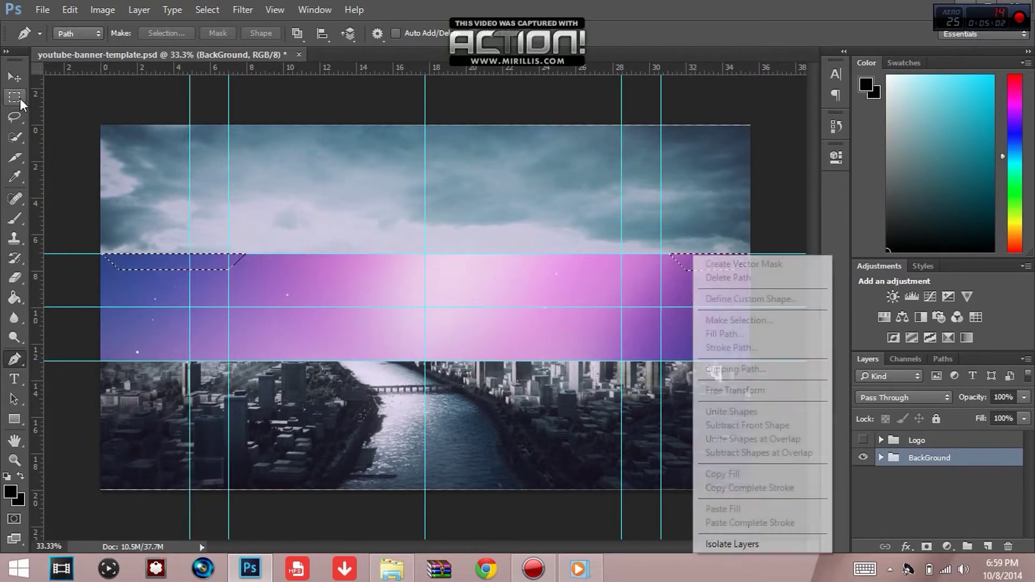
{"action": "right_click", "coordinate": [202, 266]}
{"action": "left_click", "coordinate": [221, 402]}
{"action": "left_click", "coordinate": [652, 173]}
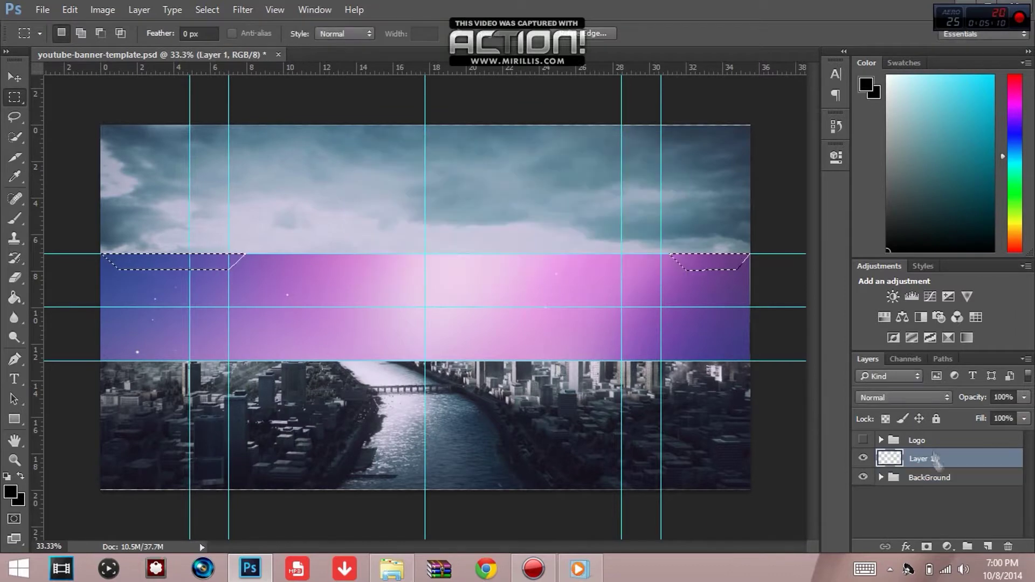
{"action": "left_click_drag", "start_coordinate": [935, 459], "coordinate": [932, 437]}
Fill the two selected trapezoids with black on the new layer.
{"action": "right_click", "coordinate": [151, 264]}
{"action": "left_click", "coordinate": [207, 447]}
{"action": "left_click", "coordinate": [524, 161]}
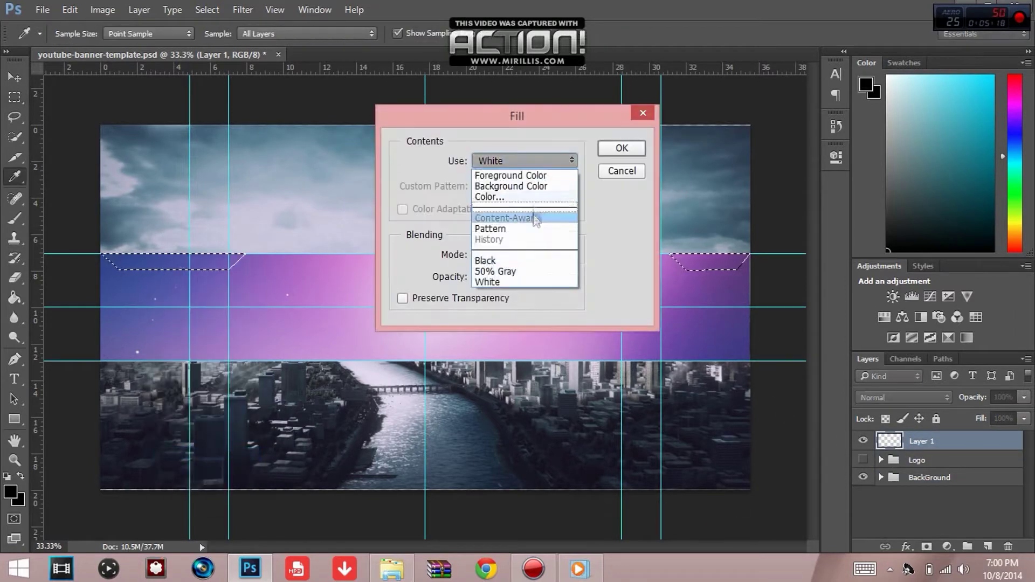
{"action": "left_click", "coordinate": [486, 261]}
{"action": "left_click", "coordinate": [620, 148]}
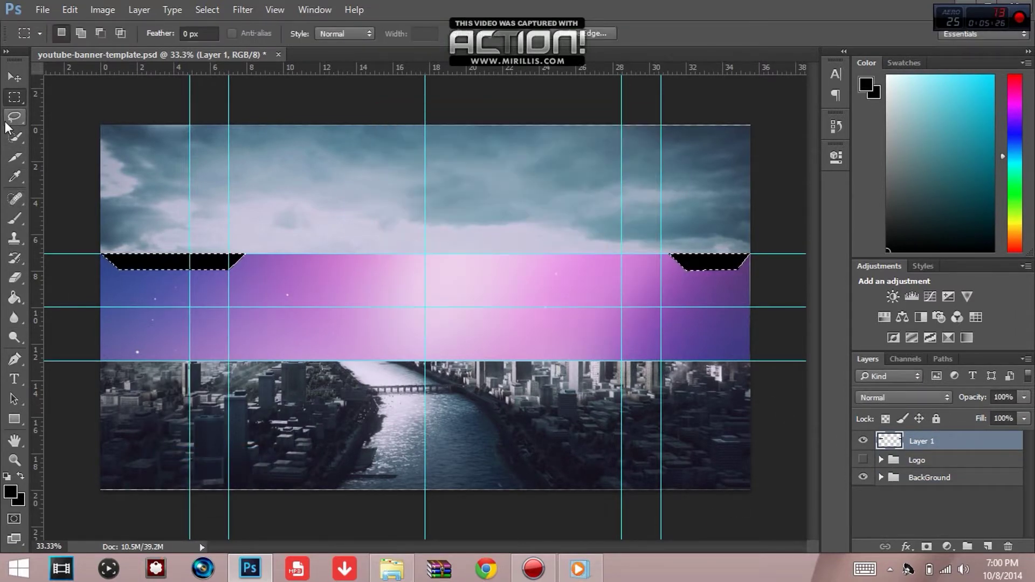
On another new layer, outline a wide trapezoid along the band's lower edge with the Pen tool and convert it to a new selection.
{"action": "left_click", "coordinate": [14, 359]}
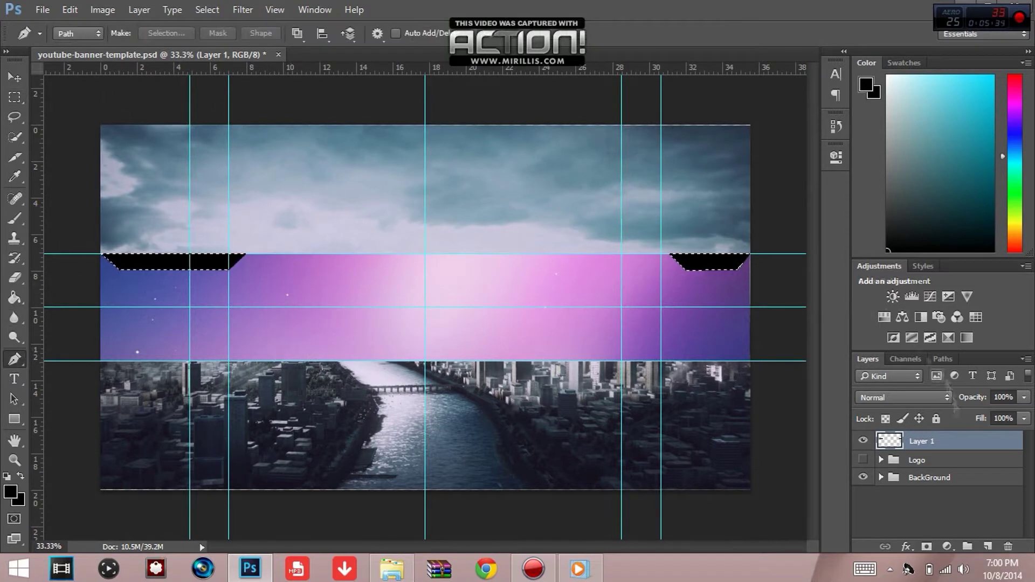
{"action": "left_click", "coordinate": [988, 546]}
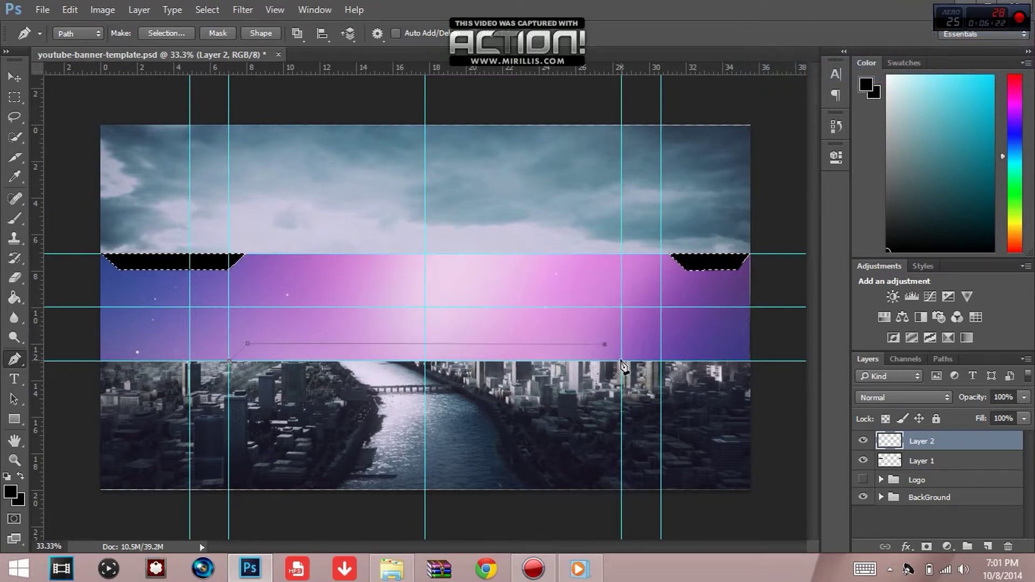
{"action": "right_click", "coordinate": [310, 354]}
{"action": "left_click", "coordinate": [360, 116]}
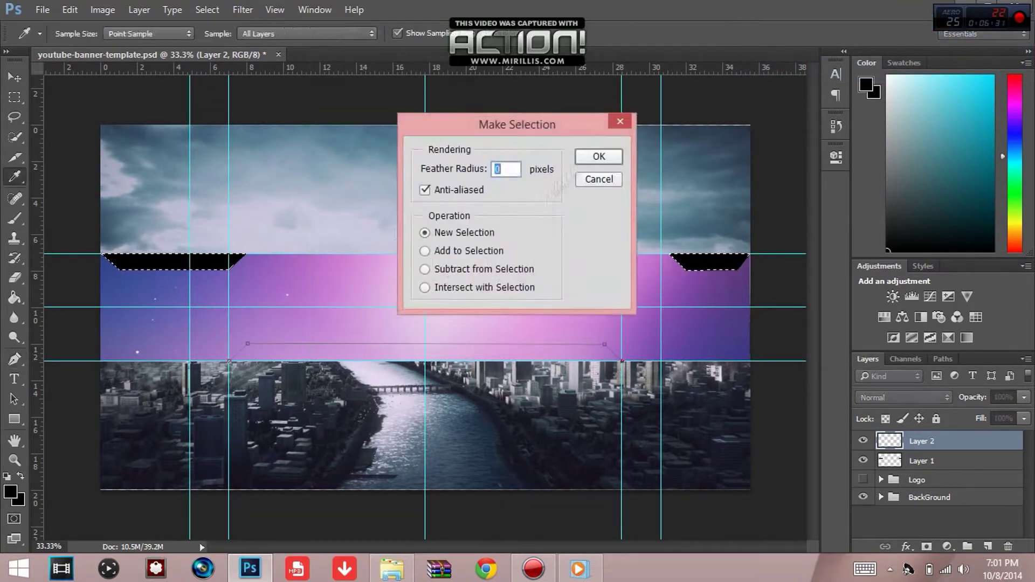
{"action": "key", "text": "Return"}
Add one more layer and fill the selected trapezoid along the band's lower edge with black.
{"action": "key", "text": "m"}
{"action": "right_click", "coordinate": [314, 353]}
{"action": "left_click", "coordinate": [350, 239]}
{"action": "key", "text": "Return"}
{"action": "right_click", "coordinate": [356, 356]}
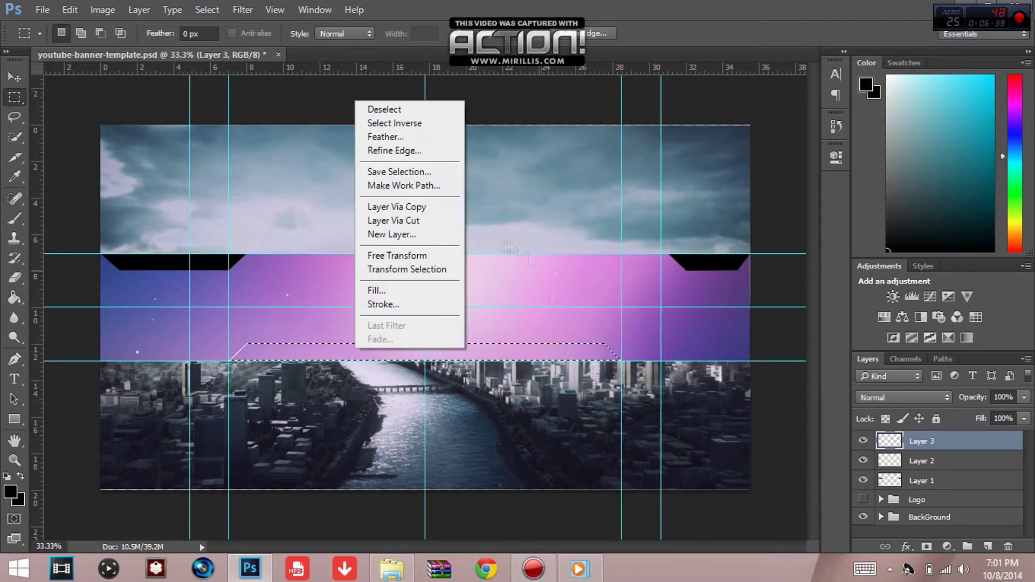
{"action": "left_click", "coordinate": [367, 288]}
{"action": "key", "text": "Return"}
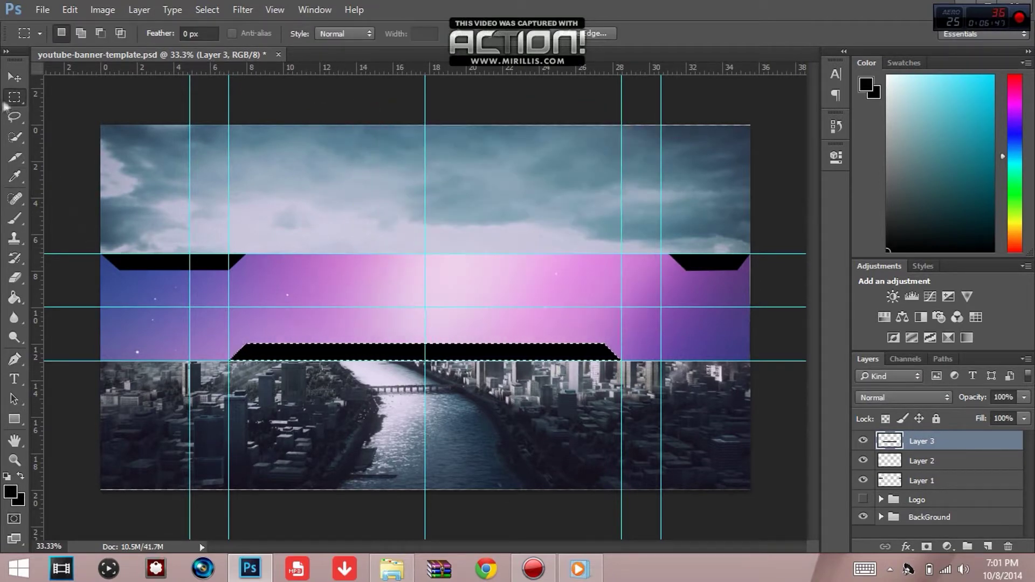
Look for the logo file to open in the Documents folder and in the Skype folder under Downloads.
{"action": "left_click", "coordinate": [43, 9]}
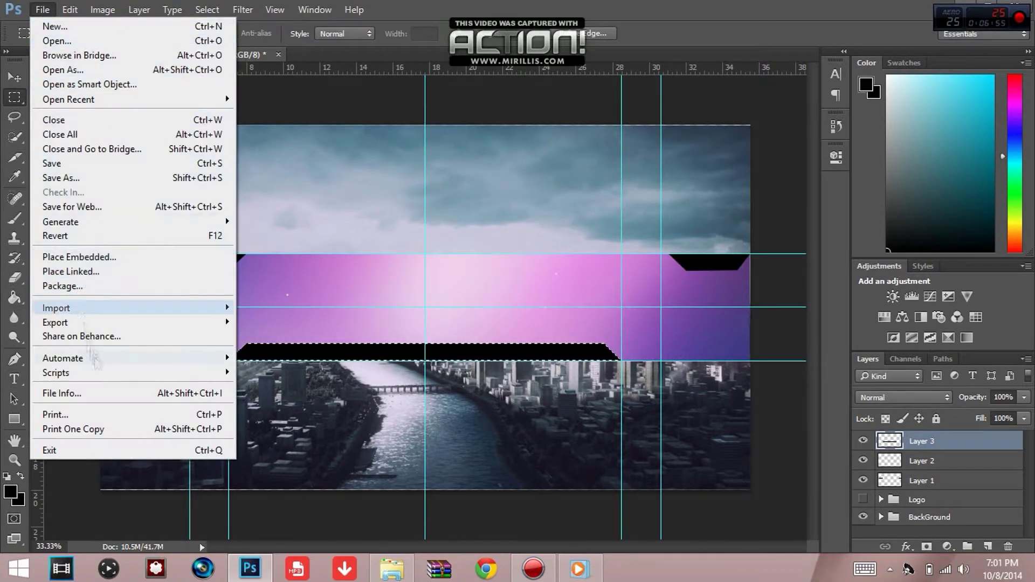
{"action": "left_click", "coordinate": [57, 41]}
{"action": "left_click", "coordinate": [67, 250]}
{"action": "left_click", "coordinate": [67, 265]}
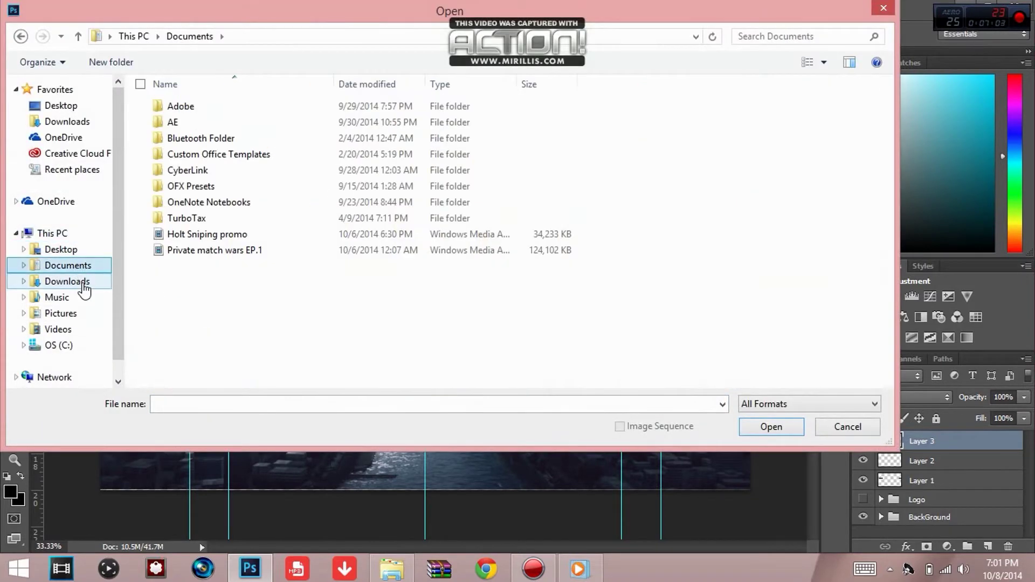
{"action": "left_click", "coordinate": [81, 283]}
{"action": "double_click", "coordinate": [491, 120]}
{"action": "left_click_drag", "start_coordinate": [521, 344], "coordinate": [214, 282]}
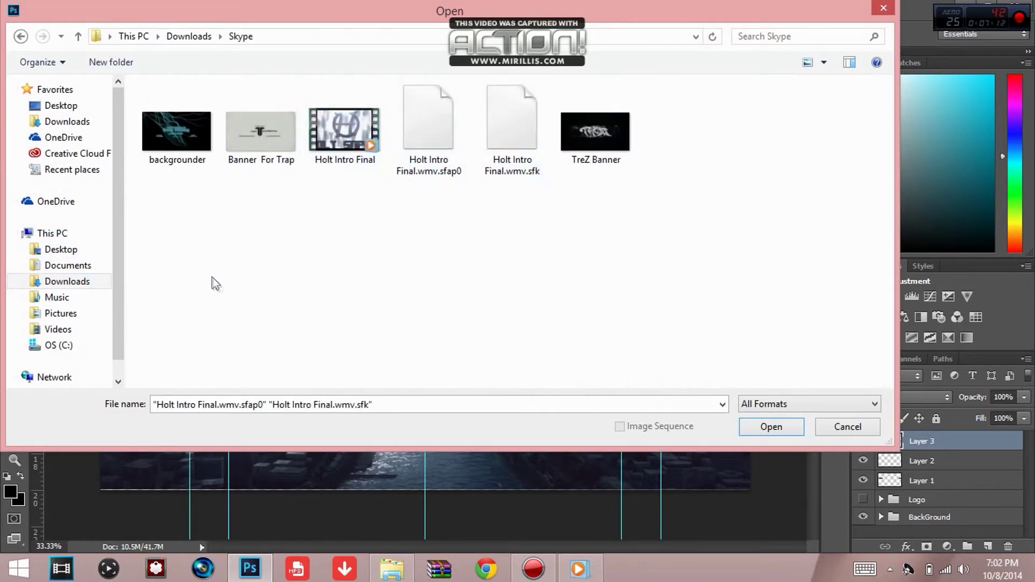
Delete the Desktop shortcut from the Documents folder.
{"action": "left_click", "coordinate": [65, 268]}
{"action": "double_click", "coordinate": [205, 234]}
{"action": "left_click", "coordinate": [68, 265]}
{"action": "right_click", "coordinate": [223, 235]}
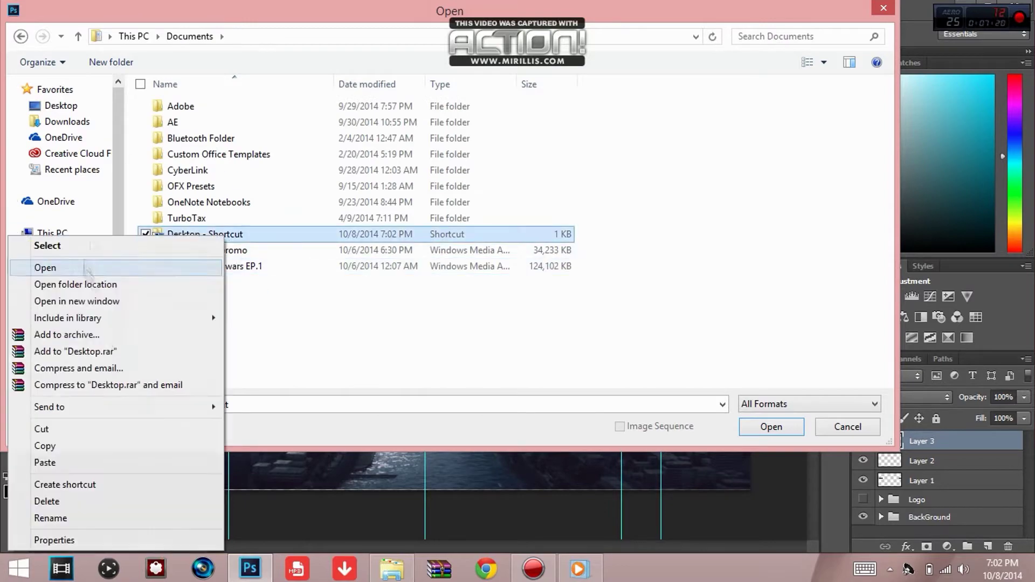
{"action": "left_click", "coordinate": [59, 501]}
Open Trap PSD from the PSDs folder on the Desktop, leaving its missing fonts unresolved.
{"action": "left_click", "coordinate": [74, 251]}
{"action": "double_click", "coordinate": [192, 273]}
{"action": "scroll", "coordinate": [423, 215], "scroll_direction": "down", "scroll_amount": 5}
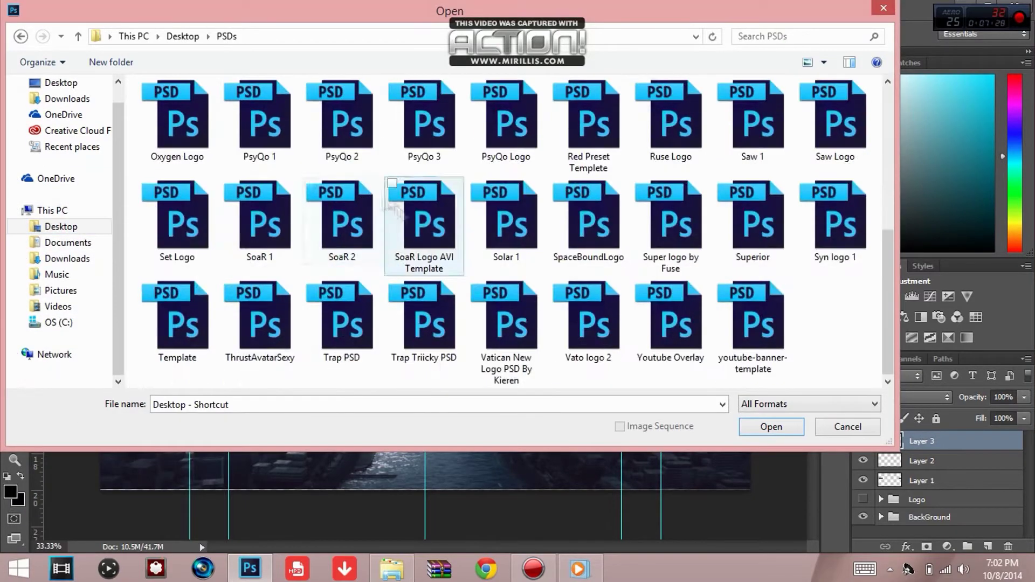
{"action": "scroll", "coordinate": [431, 211], "scroll_direction": "up", "scroll_amount": 5}
{"action": "scroll", "coordinate": [522, 195], "scroll_direction": "down", "scroll_amount": 10}
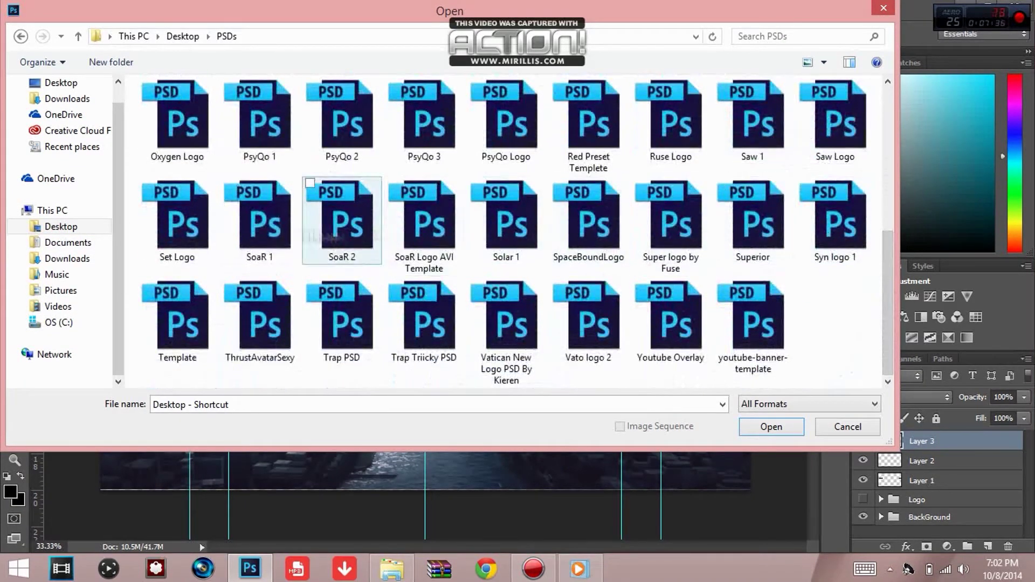
{"action": "double_click", "coordinate": [341, 318]}
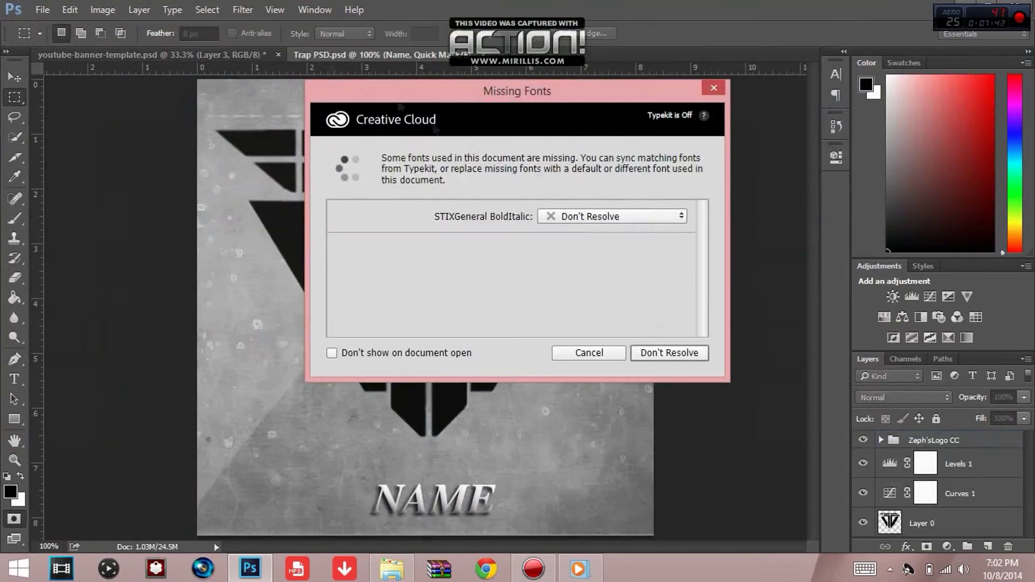
{"action": "left_click", "coordinate": [669, 359]}
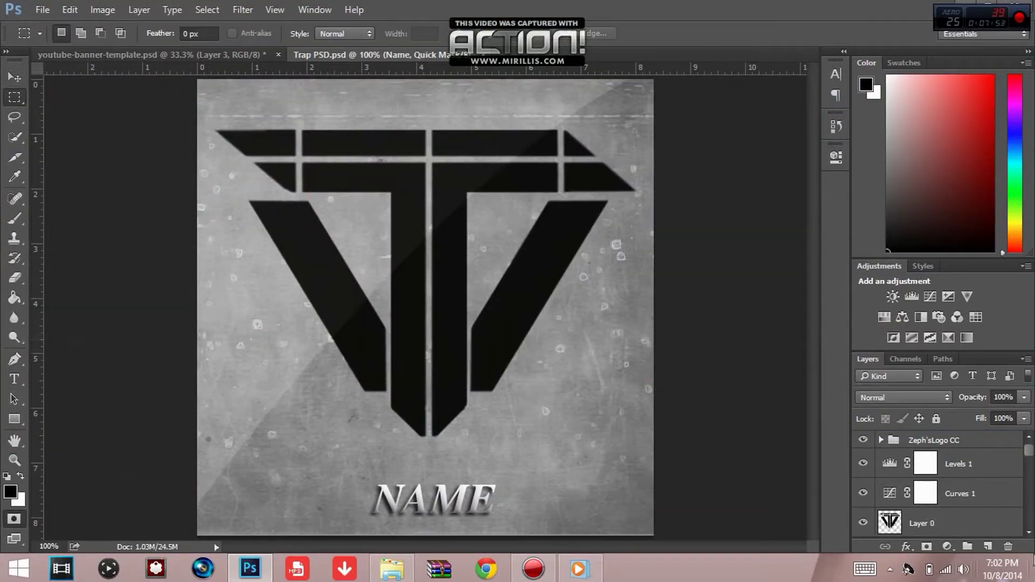
Select Layer 0, which holds the black logo, with the Move tool active.
{"action": "scroll", "coordinate": [922, 460], "scroll_direction": "up", "scroll_amount": 2}
{"action": "scroll", "coordinate": [923, 459], "scroll_direction": "down", "scroll_amount": 5}
{"action": "scroll", "coordinate": [923, 459], "scroll_direction": "up", "scroll_amount": 3}
{"action": "left_click", "coordinate": [14, 77]}
{"action": "mouse_move", "coordinate": [441, 284]}
{"action": "left_mouse_down"}
{"action": "mouse_move", "coordinate": [321, 211]}
{"action": "mouse_move", "coordinate": [442, 284]}
{"action": "left_mouse_up"}
{"action": "mouse_move", "coordinate": [1028, 451]}
{"action": "left_mouse_down"}
{"action": "mouse_move", "coordinate": [1029, 476]}
{"action": "mouse_move", "coordinate": [1028, 456]}
{"action": "left_mouse_up"}
{"action": "left_click", "coordinate": [946, 484]}
{"action": "left_click_drag", "start_coordinate": [458, 329], "coordinate": [460, 334]}
{"action": "right_click", "coordinate": [935, 487]}
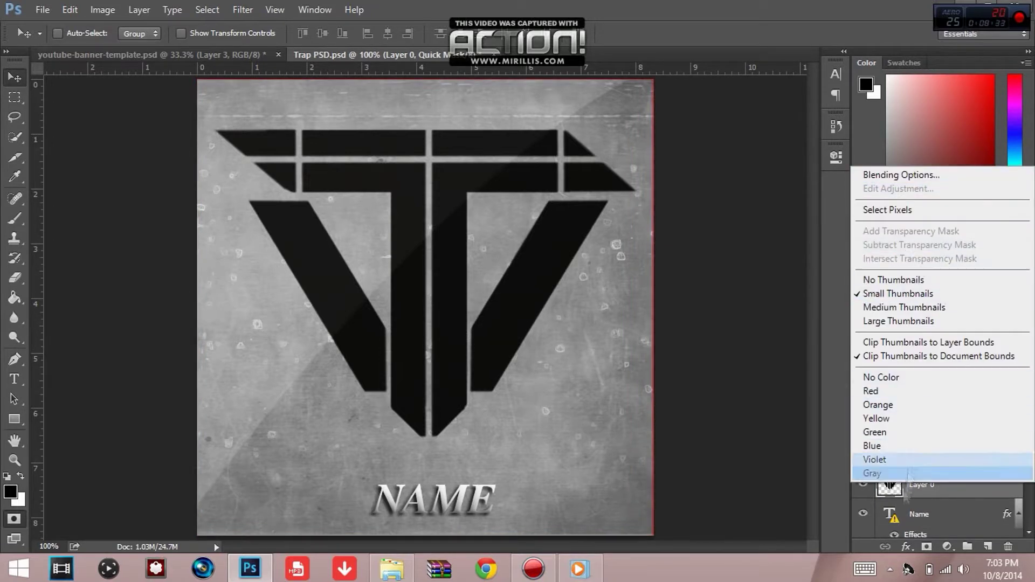
{"action": "left_click_drag", "start_coordinate": [890, 484], "coordinate": [684, 412]}
{"action": "left_click", "coordinate": [513, 225]}
{"action": "left_click_drag", "start_coordinate": [493, 257], "coordinate": [493, 257]}
{"action": "left_click", "coordinate": [14, 399]}
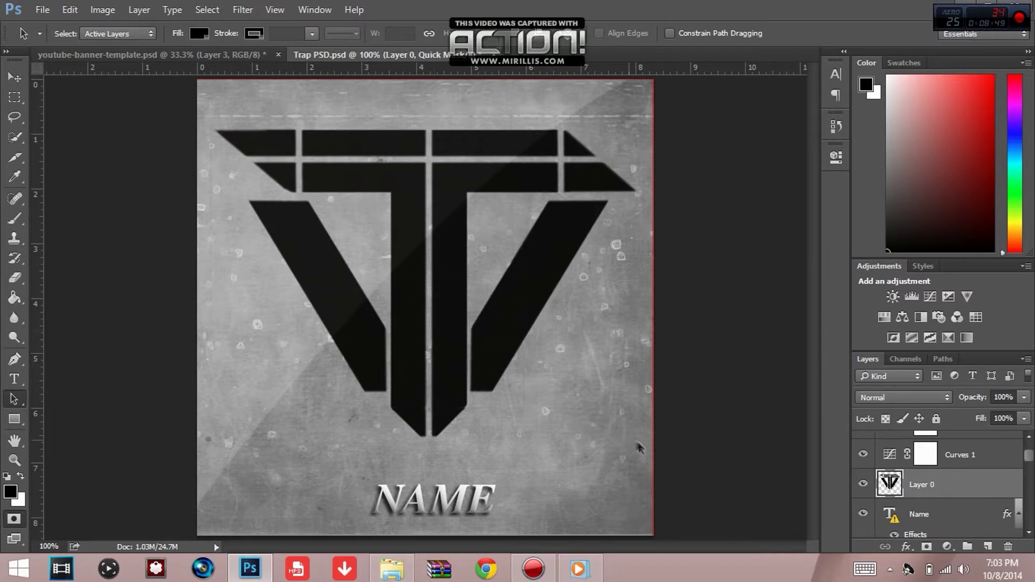
Draw a rectangular selection around the logo and save it as a new channel in Trap PSD.psd.
{"action": "left_click", "coordinate": [14, 97]}
{"action": "left_click_drag", "start_coordinate": [563, 433], "coordinate": [639, 442]}
{"action": "right_click", "coordinate": [443, 304]}
{"action": "left_click", "coordinate": [474, 366]}
{"action": "left_click", "coordinate": [542, 161]}
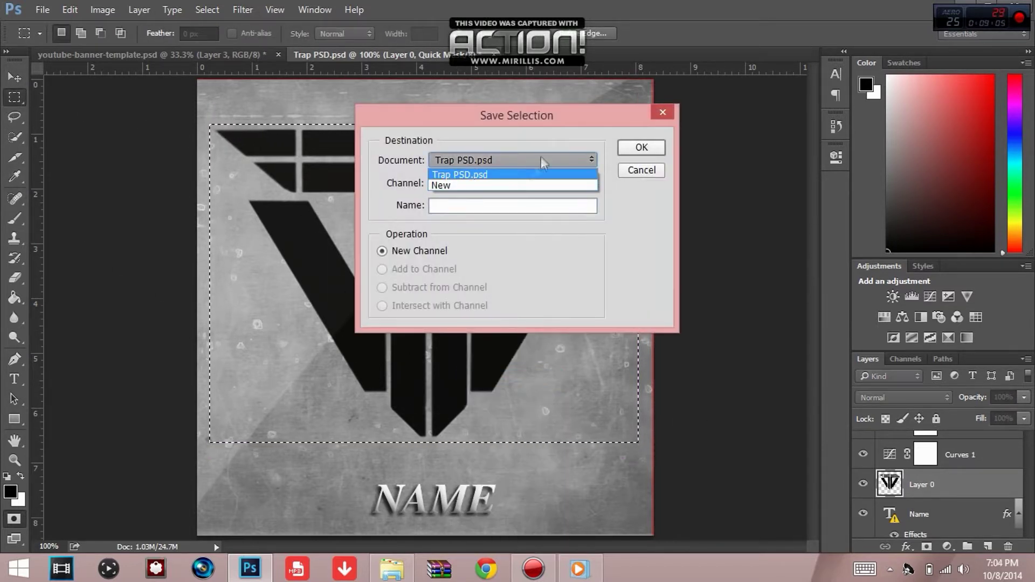
{"action": "left_click", "coordinate": [541, 161]}
{"action": "left_click", "coordinate": [642, 147]}
Nudge the selection around the logo and save it again in Trap PSD.psd as a new channel named Trap.
{"action": "mouse_move", "coordinate": [455, 294]}
{"action": "left_mouse_down"}
{"action": "mouse_move", "coordinate": [363, 232]}
{"action": "mouse_move", "coordinate": [456, 292]}
{"action": "left_mouse_up"}
{"action": "right_click", "coordinate": [456, 292]}
{"action": "left_click", "coordinate": [489, 363]}
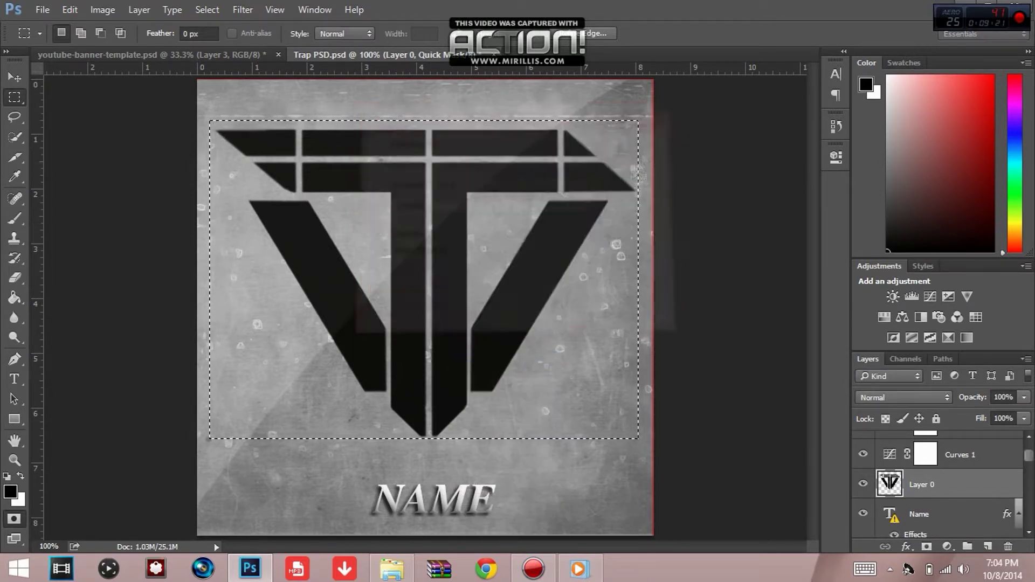
{"action": "left_click", "coordinate": [14, 79]}
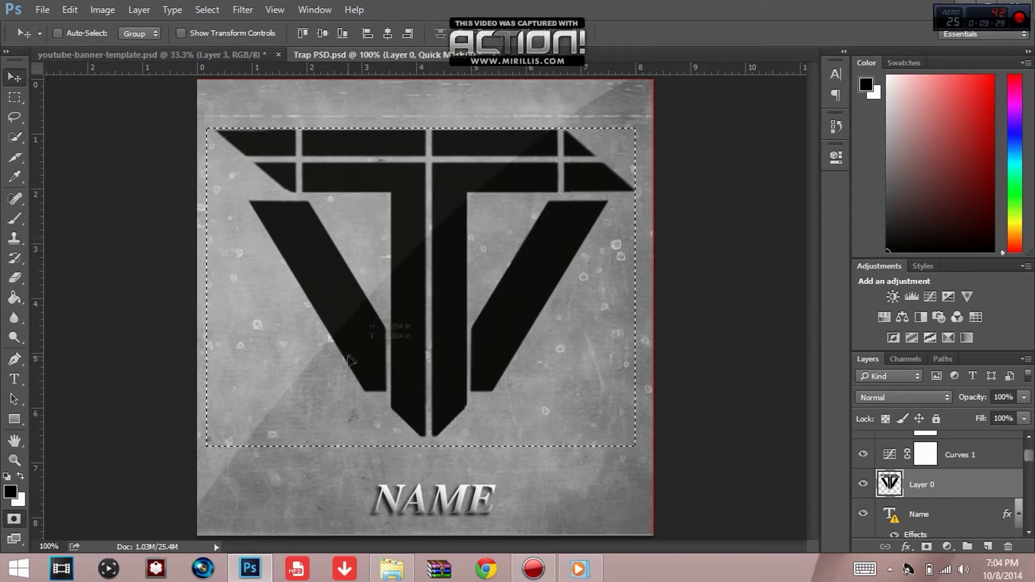
{"action": "left_click", "coordinate": [14, 97]}
{"action": "right_click", "coordinate": [347, 194]}
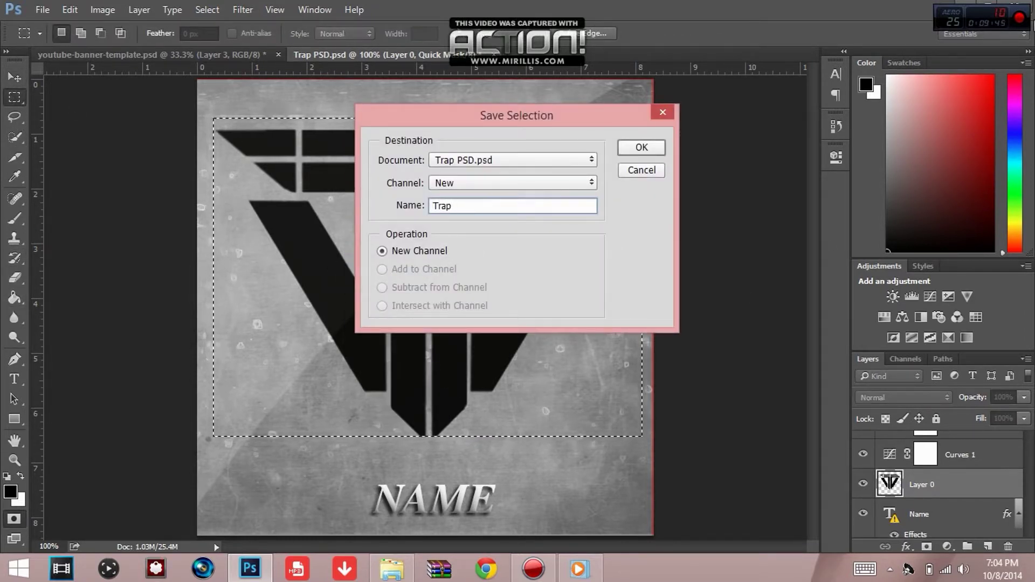
{"action": "key", "text": "Return"}
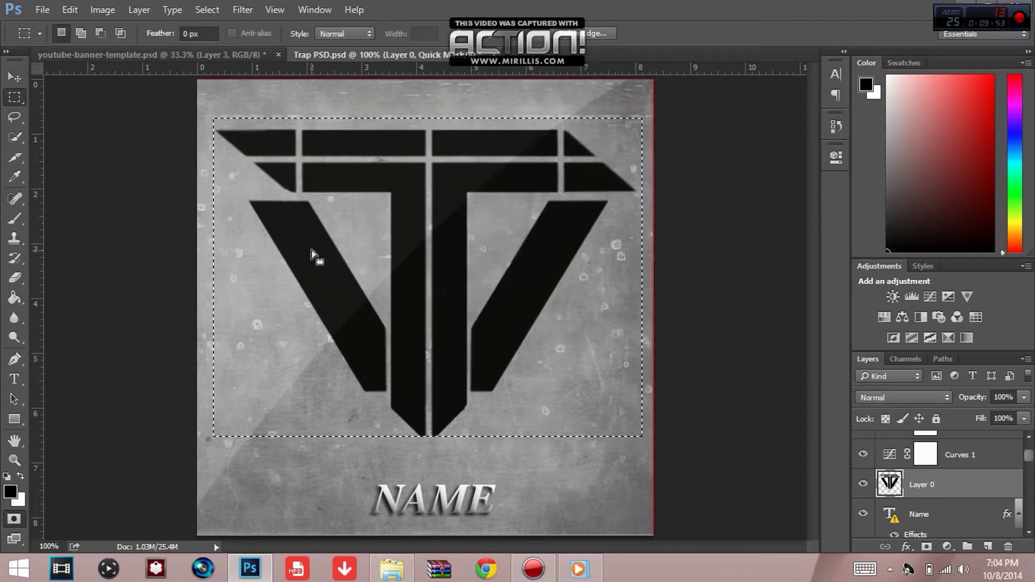
Create a new layer directly above the logo's Layer 0.
{"action": "left_click", "coordinate": [399, 198]}
{"action": "left_click", "coordinate": [654, 177]}
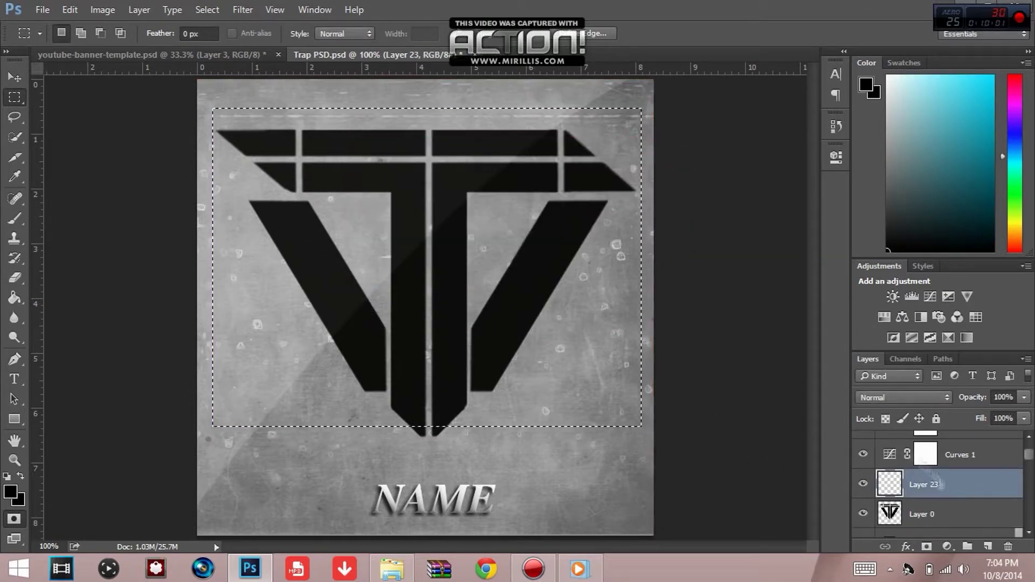
Transform the rectangular selection in Trap PSD.psd so that it encloses the whole logo.
{"action": "right_click", "coordinate": [399, 263]}
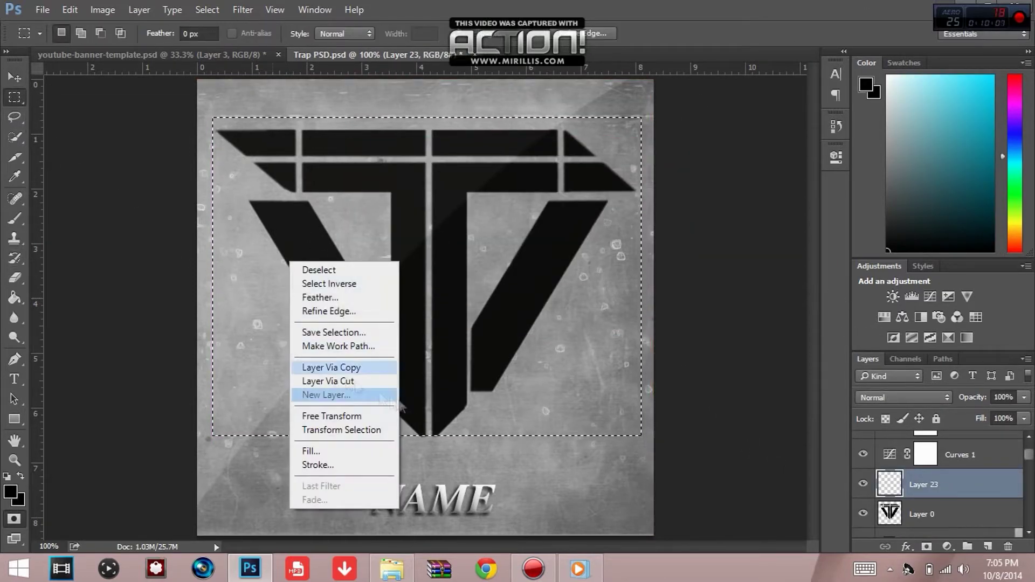
{"action": "left_click", "coordinate": [330, 418]}
{"action": "left_click", "coordinate": [531, 227]}
{"action": "right_click", "coordinate": [496, 281]}
{"action": "left_click", "coordinate": [438, 448]}
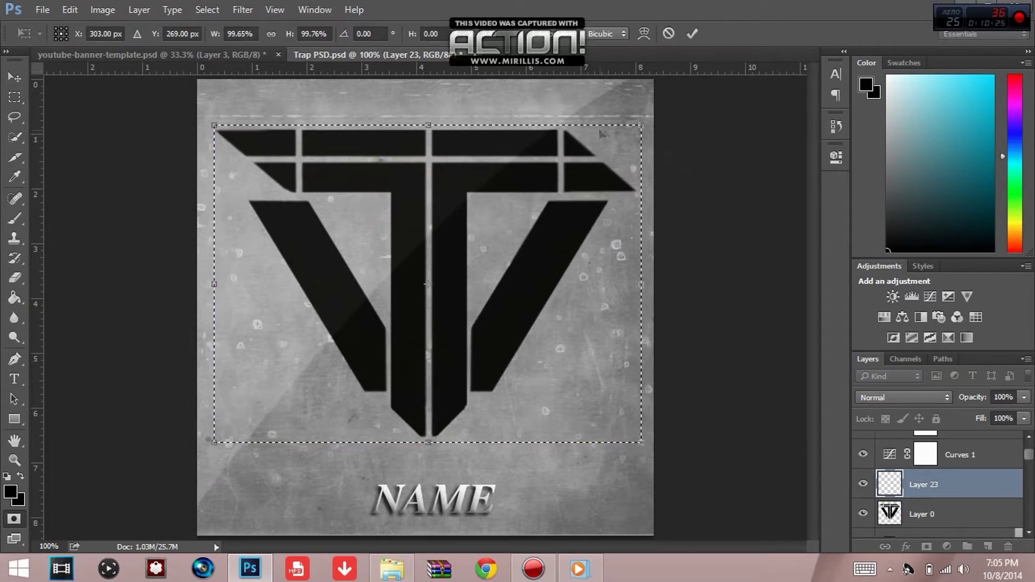
{"action": "left_click", "coordinate": [691, 34]}
Try to move the selected logo on Layer 0 with the Move tool.
{"action": "left_click", "coordinate": [15, 78]}
{"action": "left_click", "coordinate": [344, 273]}
{"action": "left_click", "coordinate": [497, 224]}
{"action": "left_click", "coordinate": [930, 515]}
{"action": "left_click", "coordinate": [501, 302]}
{"action": "left_click", "coordinate": [497, 224]}
{"action": "double_click", "coordinate": [931, 518]}
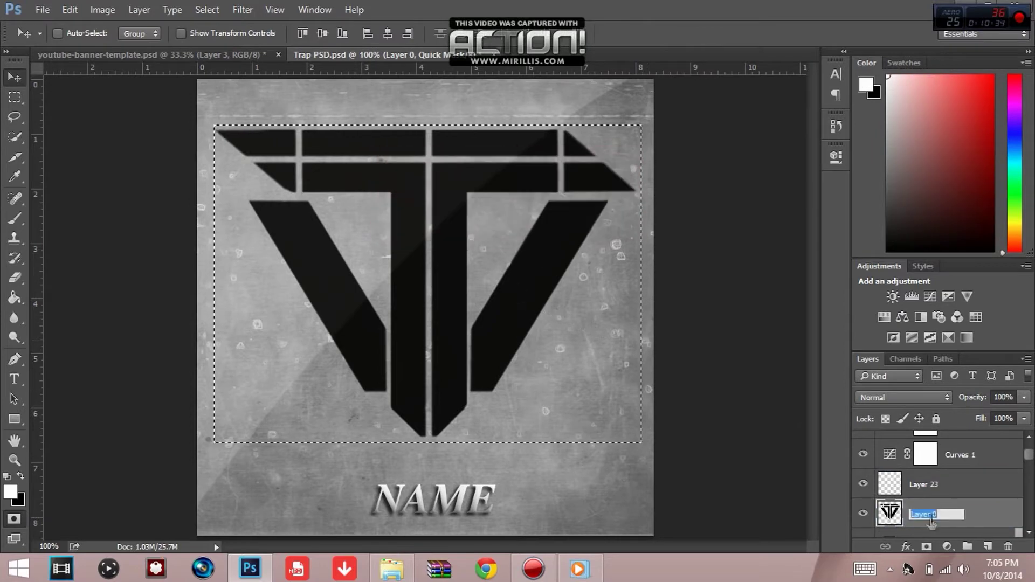
{"action": "left_click", "coordinate": [519, 335]}
{"action": "left_click", "coordinate": [510, 224]}
{"action": "left_click", "coordinate": [523, 237]}
{"action": "left_click", "coordinate": [512, 225]}
Close Trap PSD.psd without saving the changes and reopen it from the PSDs folder.
{"action": "left_click", "coordinate": [494, 55]}
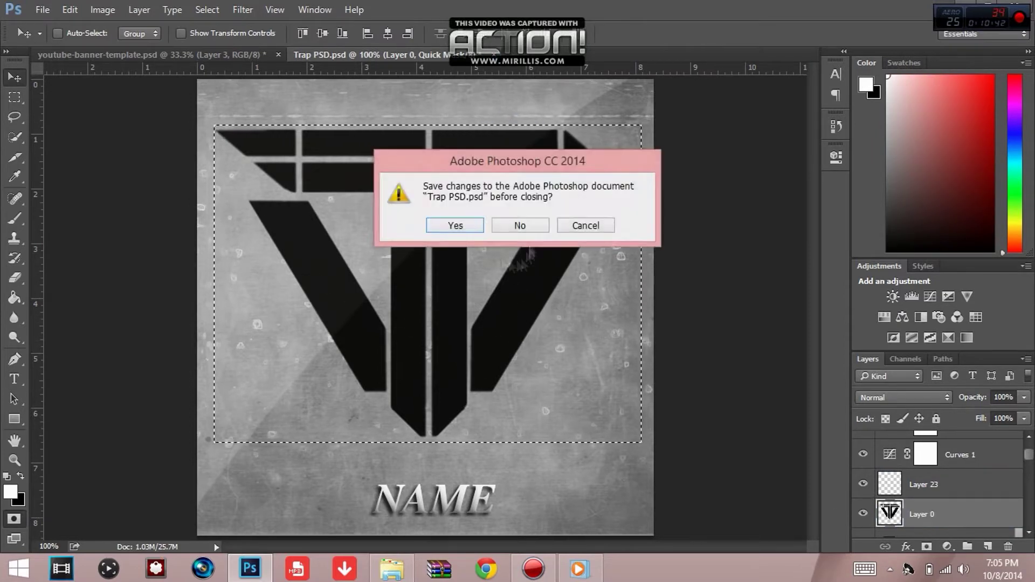
{"action": "left_click", "coordinate": [520, 225]}
{"action": "left_click", "coordinate": [43, 10]}
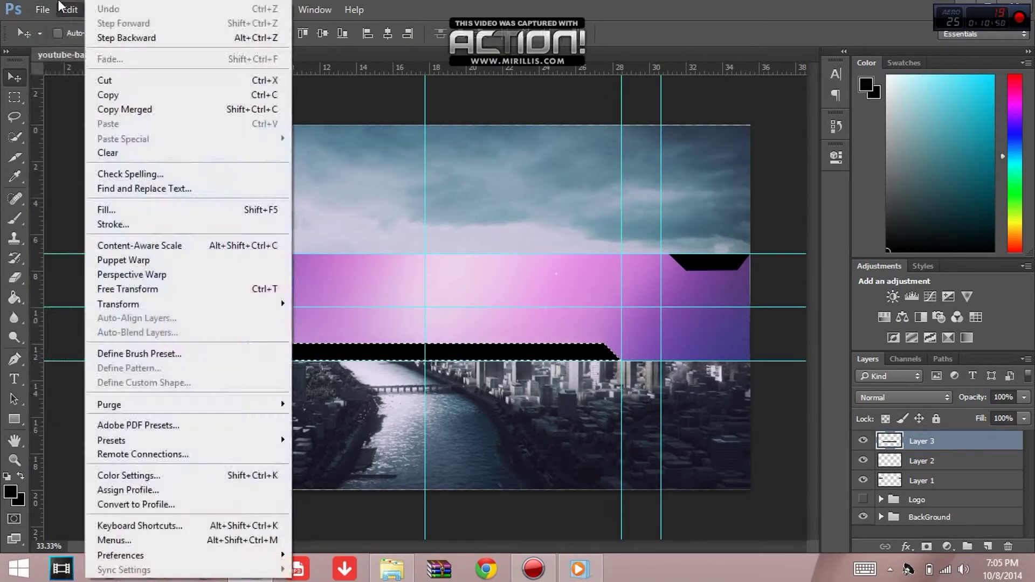
{"action": "left_click", "coordinate": [54, 40]}
{"action": "double_click", "coordinate": [346, 323]}
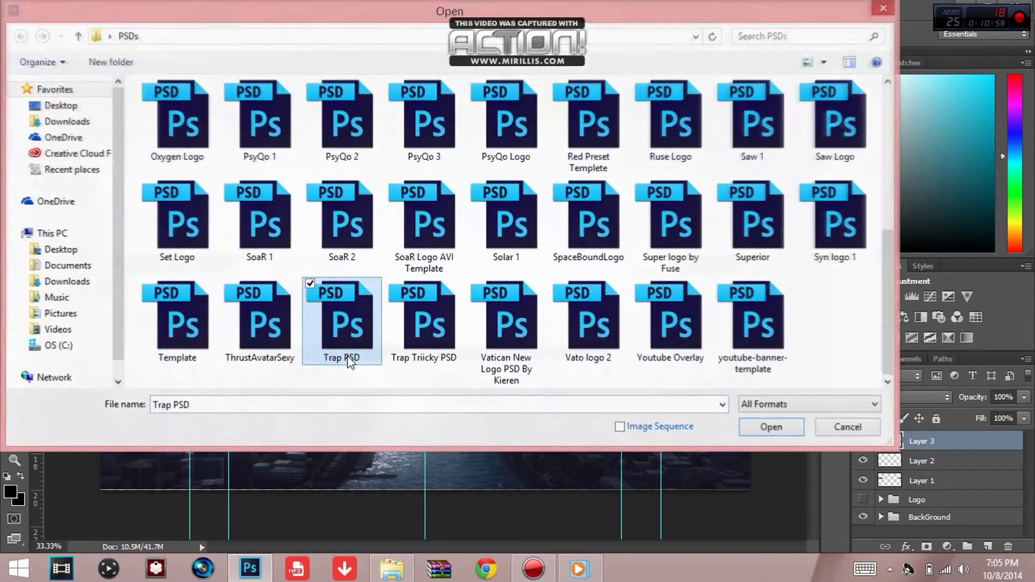
{"action": "left_click", "coordinate": [661, 354]}
Delete the topmost layer group and the adjustment layers above the logo, including Levels 1.
{"action": "right_click", "coordinate": [927, 440]}
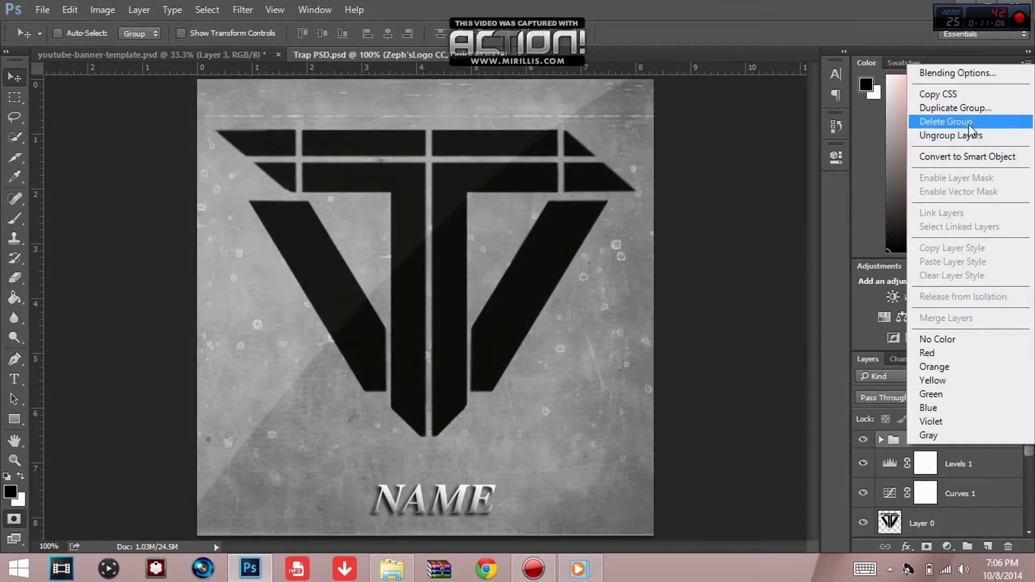
{"action": "left_click", "coordinate": [925, 90]}
{"action": "left_click", "coordinate": [489, 226]}
{"action": "right_click", "coordinate": [979, 451]}
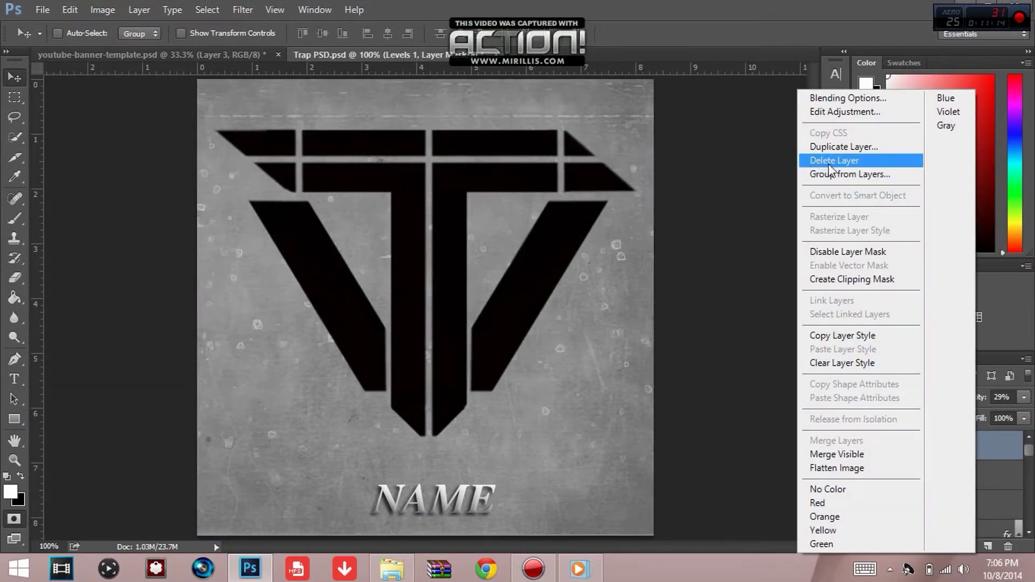
{"action": "left_click", "coordinate": [832, 162]}
{"action": "right_click", "coordinate": [926, 441]}
{"action": "left_click", "coordinate": [936, 324]}
{"action": "right_click", "coordinate": [936, 453]}
{"action": "left_click", "coordinate": [841, 162]}
Delete the NAME text layer and the texture layers around the logo's Layer 0.
{"action": "right_click", "coordinate": [925, 475]}
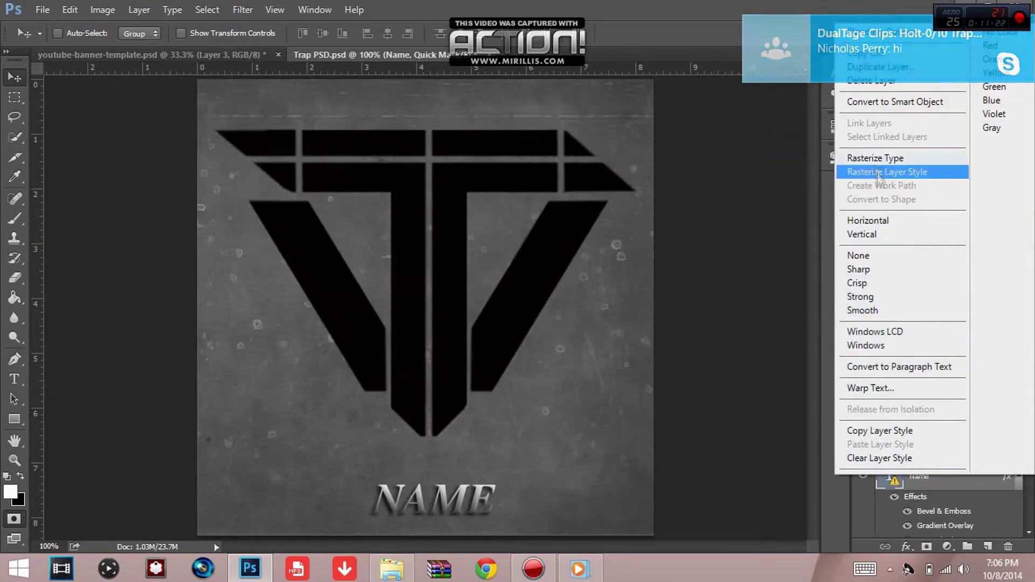
{"action": "left_click", "coordinate": [879, 81]}
{"action": "right_click", "coordinate": [908, 470]}
{"action": "left_click", "coordinate": [945, 148]}
{"action": "left_click", "coordinate": [511, 230]}
{"action": "right_click", "coordinate": [923, 476]}
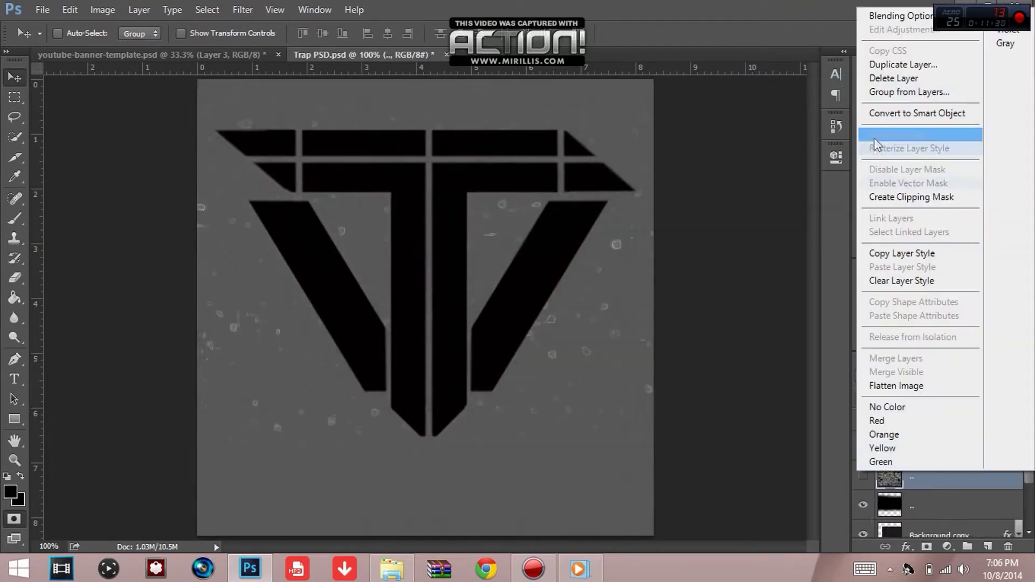
{"action": "left_click", "coordinate": [892, 79]}
{"action": "right_click", "coordinate": [891, 475]}
{"action": "right_click", "coordinate": [937, 481]}
{"action": "left_click", "coordinate": [893, 80]}
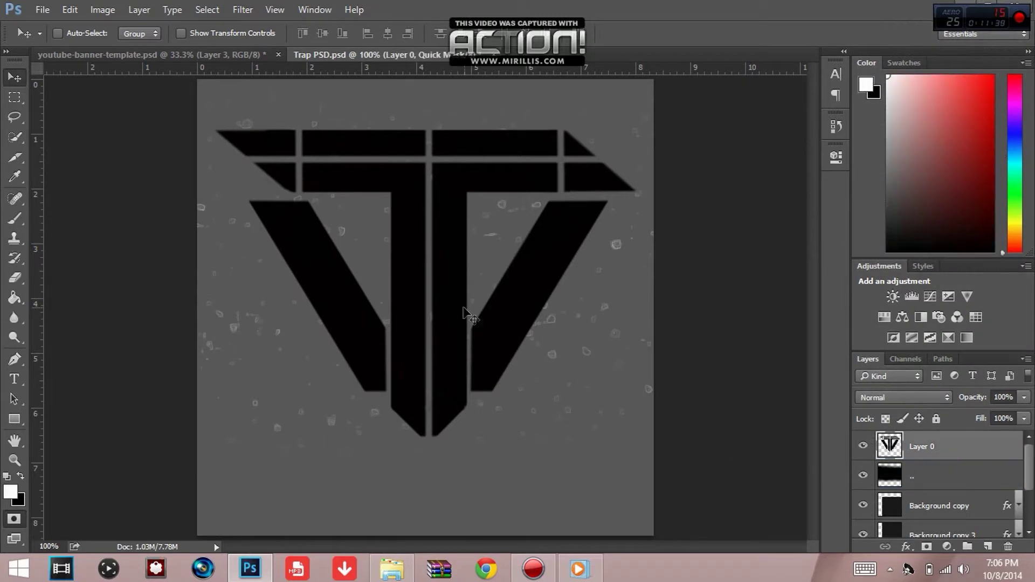
Hide all remaining background layers so only the logo shows on transparency, and select Layer 0.
{"action": "scroll", "coordinate": [939, 506], "scroll_direction": "down", "scroll_amount": 3}
{"action": "left_click", "coordinate": [886, 531]}
{"action": "left_click", "coordinate": [864, 523]}
{"action": "left_click", "coordinate": [863, 494]}
{"action": "left_click", "coordinate": [863, 464]}
{"action": "left_click", "coordinate": [864, 435]}
{"action": "scroll", "coordinate": [883, 481], "scroll_direction": "up", "scroll_amount": 3}
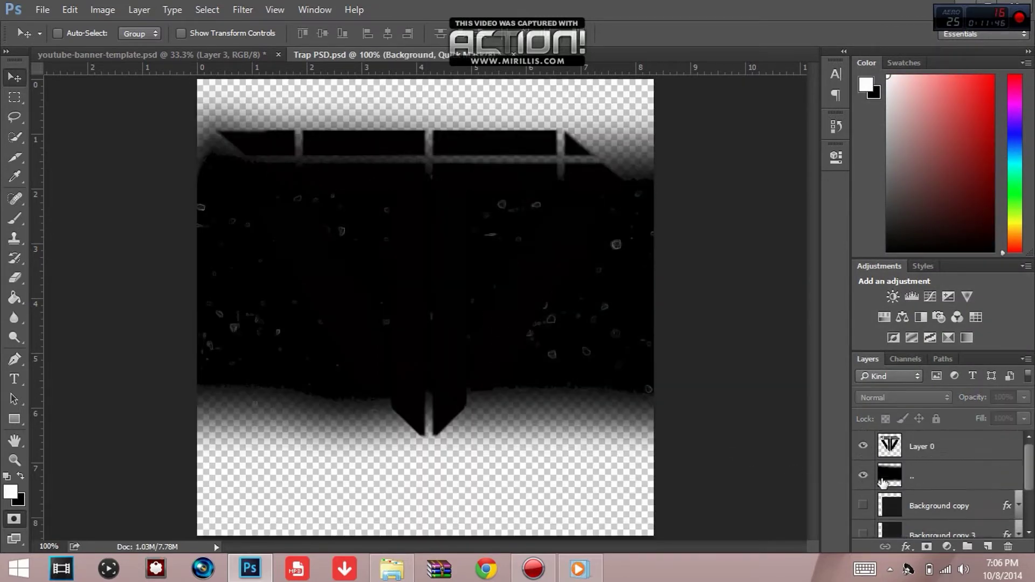
{"action": "left_click", "coordinate": [864, 475]}
{"action": "left_click", "coordinate": [911, 451]}
{"action": "left_click", "coordinate": [43, 9]}
{"action": "left_click", "coordinate": [43, 10]}
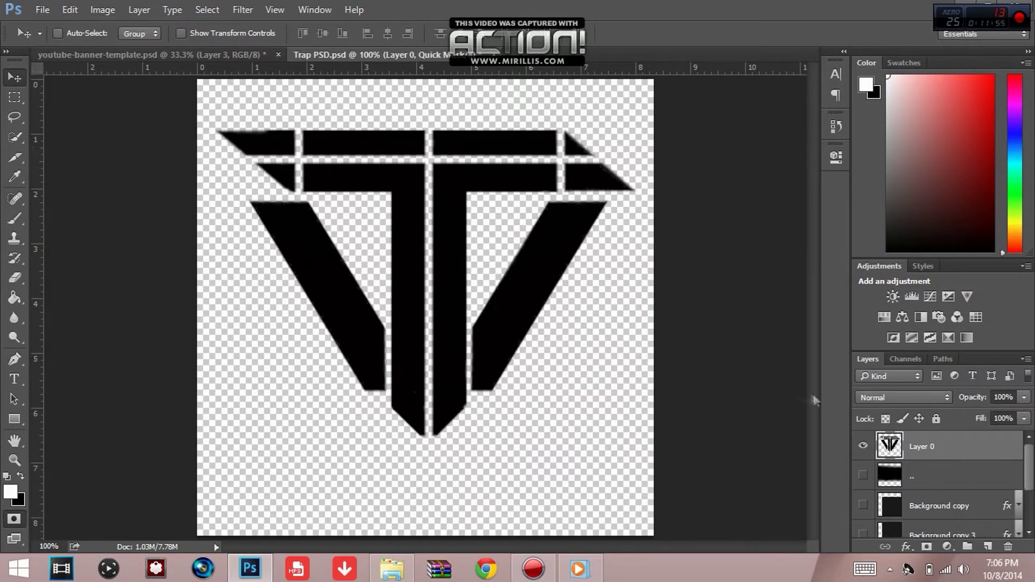
{"action": "left_click", "coordinate": [14, 400]}
{"action": "left_click_drag", "start_coordinate": [396, 325], "coordinate": [317, 267]}
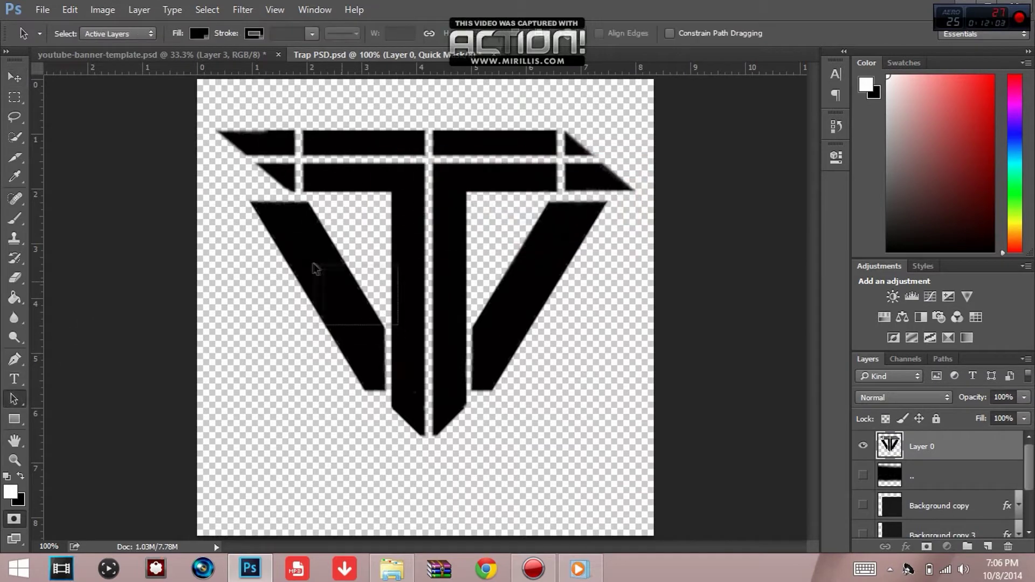
{"action": "left_click", "coordinate": [15, 78]}
Start saving the isolated logo as a new file named Trap Logo.
{"action": "left_click", "coordinate": [42, 10]}
{"action": "left_click", "coordinate": [62, 177]}
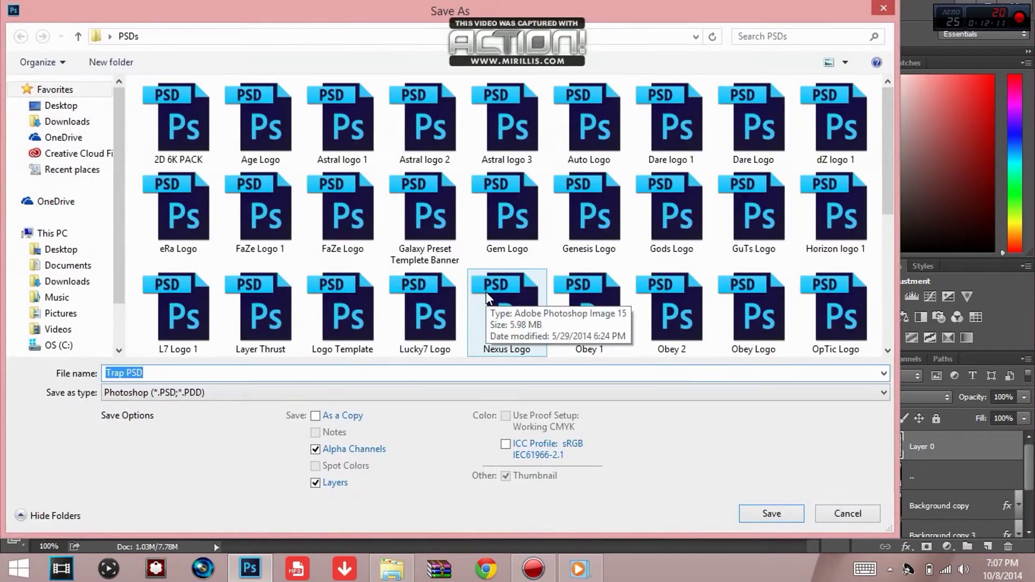
{"action": "key", "text": "Right"}
{"action": "key", "text": "BackSpace"}
{"action": "key", "text": "BackSpace"}
{"action": "key", "text": "BackSpace"}
{"action": "type", "text": "Logo"}
Choose the PNG format for the logo file and save it in the Pictures folder with the PNG options accepted.
{"action": "left_click", "coordinate": [229, 393]}
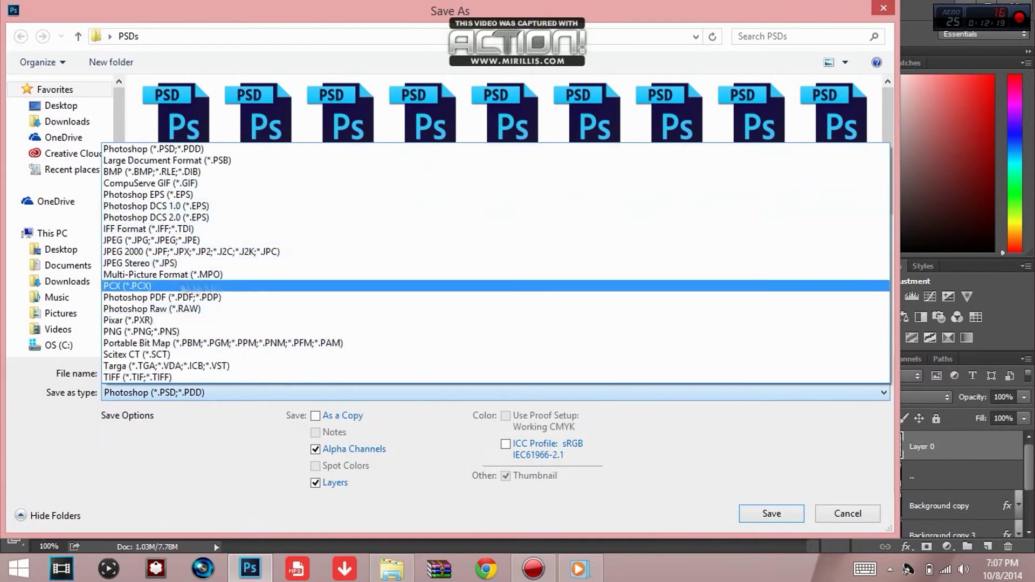
{"action": "left_click", "coordinate": [141, 331]}
{"action": "left_click", "coordinate": [198, 393]}
{"action": "left_click", "coordinate": [190, 335]}
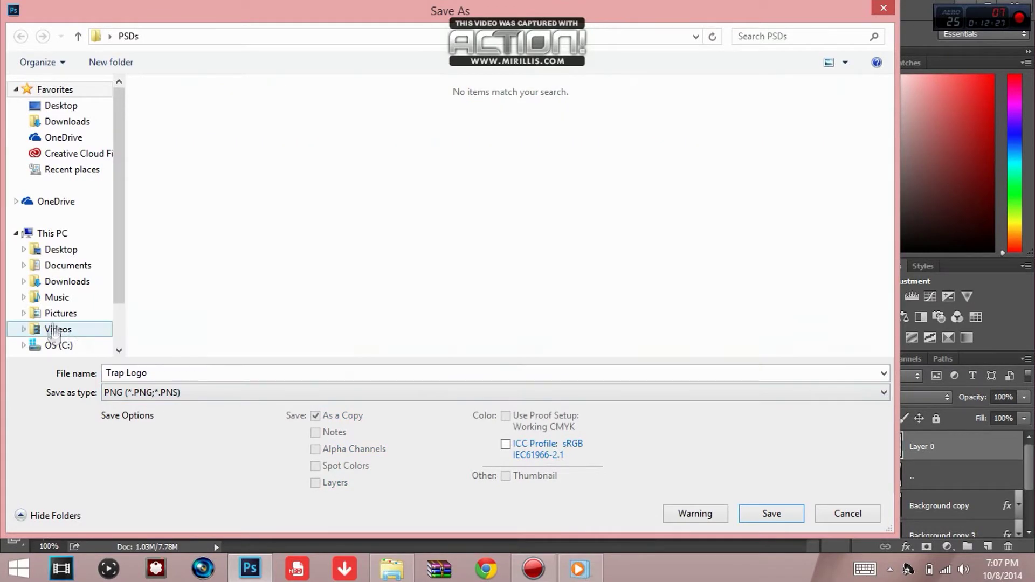
{"action": "left_click", "coordinate": [60, 314]}
{"action": "left_click", "coordinate": [759, 515]}
{"action": "left_click", "coordinate": [588, 160]}
Open the Trap Logo PNG from the Pictures folder and copy its logo into the middle of the banner in youtube-banner-template.psd.
{"action": "left_click", "coordinate": [148, 56]}
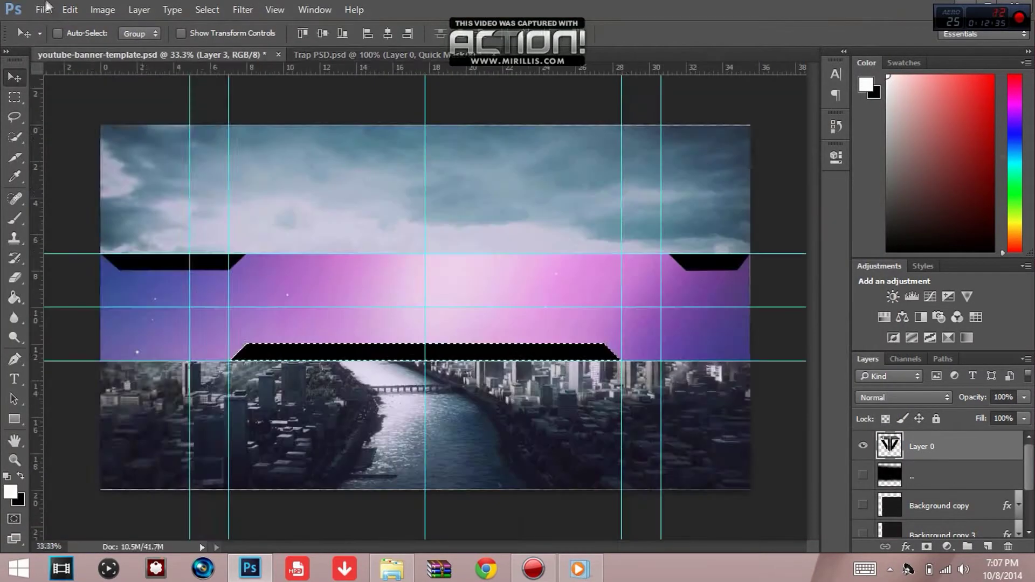
{"action": "left_click", "coordinate": [70, 10]}
{"action": "left_click", "coordinate": [42, 10]}
{"action": "left_click", "coordinate": [51, 36]}
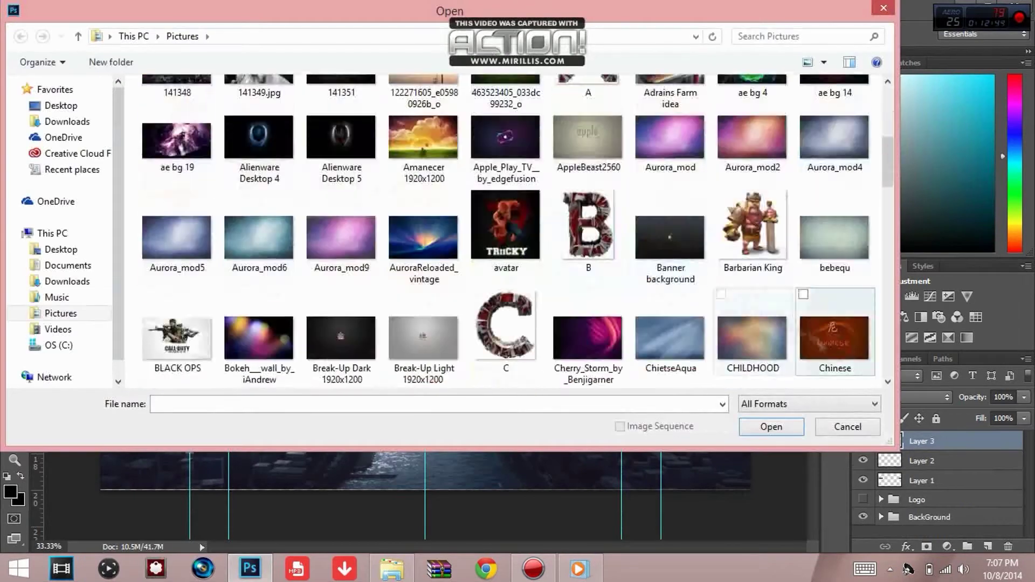
{"action": "scroll", "coordinate": [744, 205], "scroll_direction": "down", "scroll_amount": 15}
{"action": "scroll", "coordinate": [652, 265], "scroll_direction": "down", "scroll_amount": 3}
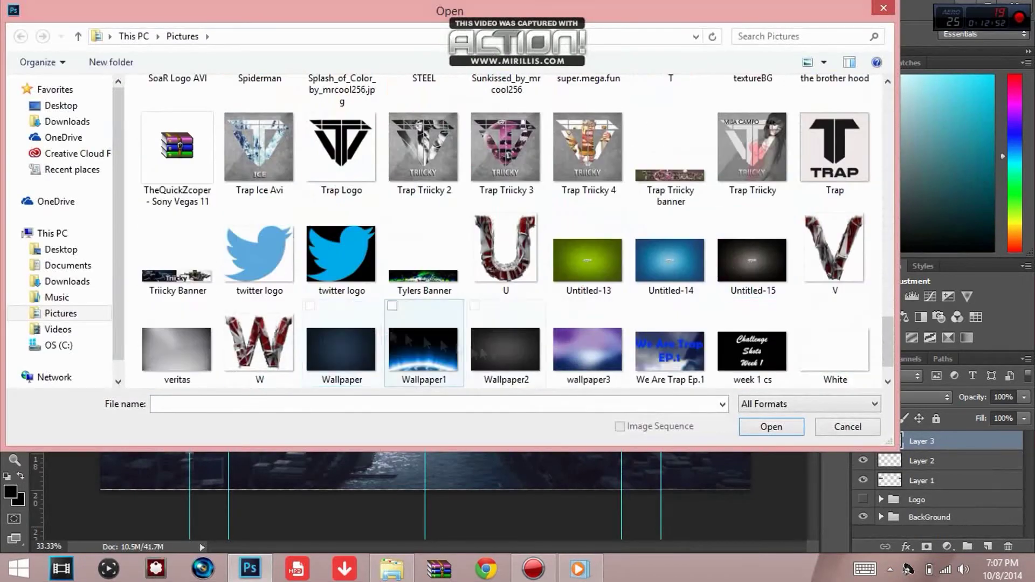
{"action": "left_click_drag", "start_coordinate": [884, 336], "coordinate": [885, 322]}
{"action": "left_click", "coordinate": [744, 404]}
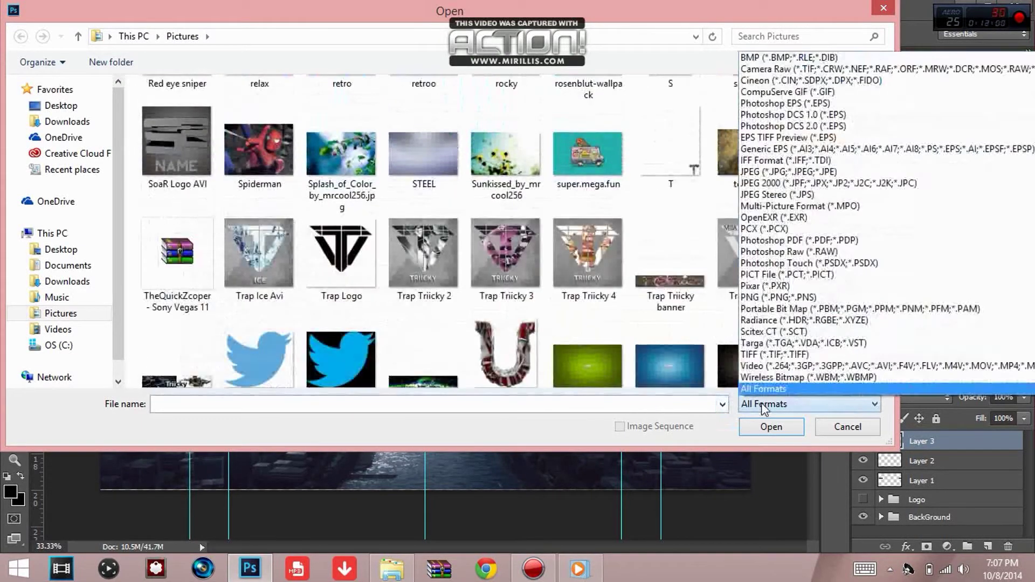
{"action": "left_click", "coordinate": [782, 341]}
{"action": "left_click_drag", "start_coordinate": [885, 209], "coordinate": [885, 308]}
{"action": "double_click", "coordinate": [506, 330]}
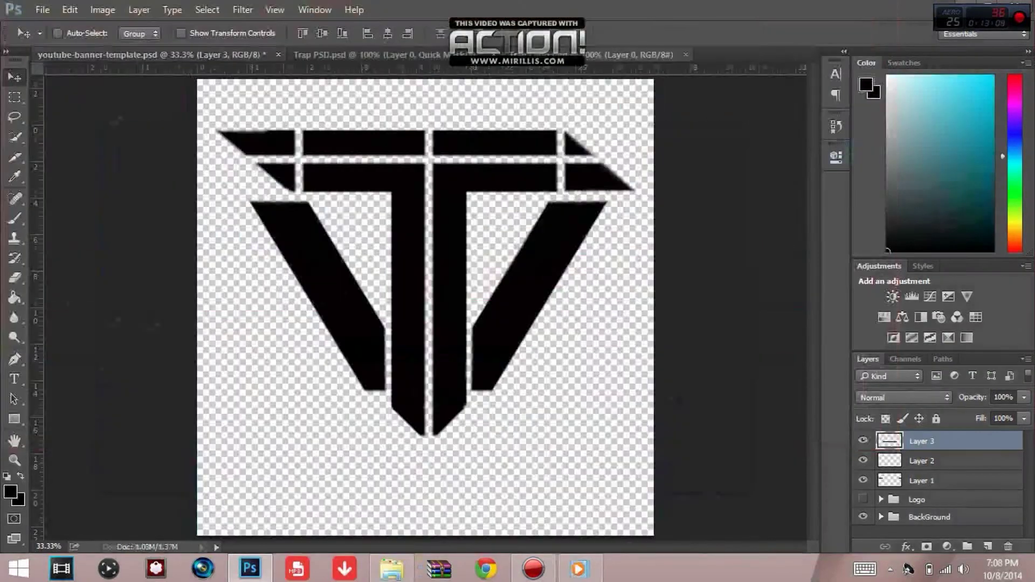
{"action": "left_click_drag", "start_coordinate": [428, 258], "coordinate": [436, 289]}
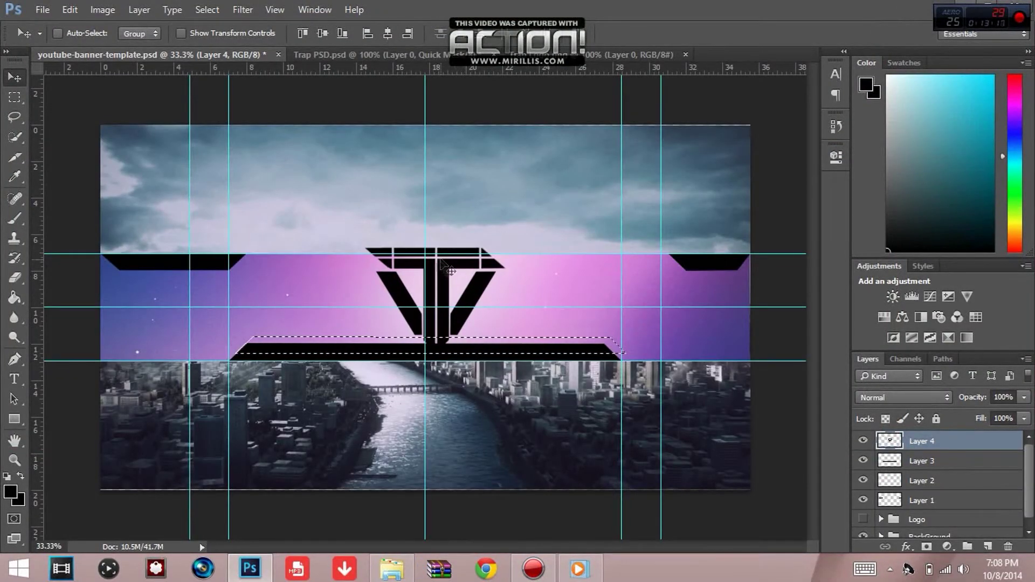
Try to transform and move the logo while the leftover trapezoid selection is still active.
{"action": "key", "text": "ctrl+t"}
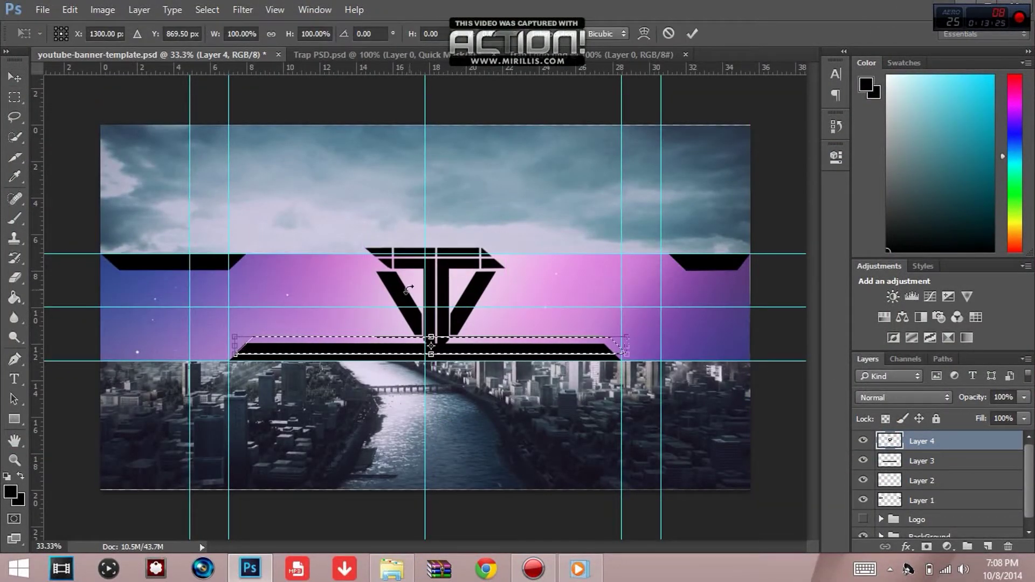
{"action": "mouse_move", "coordinate": [447, 346]}
{"action": "left_mouse_down"}
{"action": "mouse_move", "coordinate": [457, 352]}
{"action": "mouse_move", "coordinate": [447, 347]}
{"action": "left_mouse_up"}
{"action": "key", "text": "Return"}
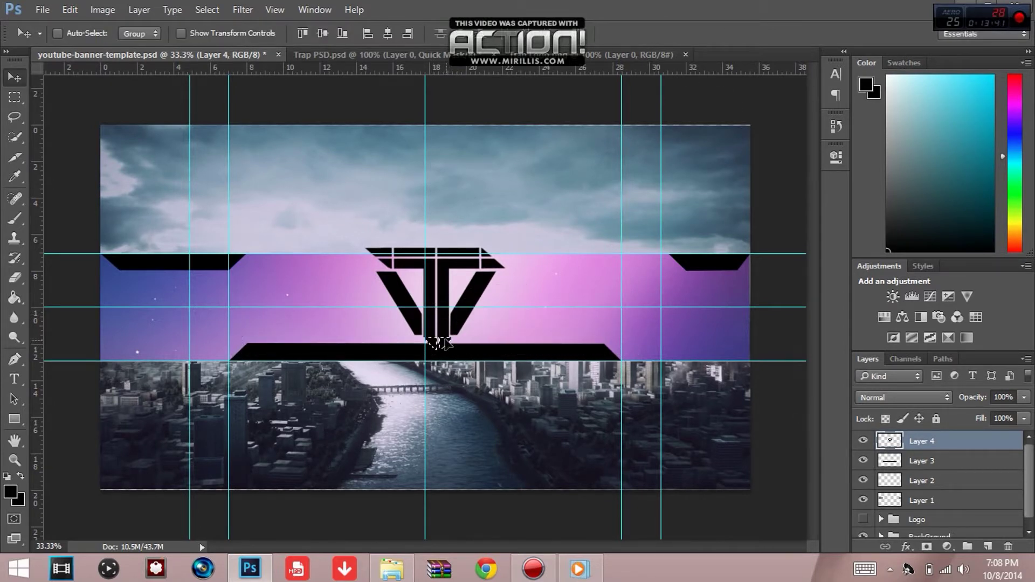
{"action": "right_click", "coordinate": [435, 345]}
{"action": "left_click", "coordinate": [438, 346]}
{"action": "key", "text": "ctrl"}
{"action": "key", "text": "ctrl"}
{"action": "left_click_drag", "start_coordinate": [446, 280], "coordinate": [441, 340]}
Move the vertical centre guide to about 15 in on the ruler and deselect the area at the logo's tip.
{"action": "left_click_drag", "start_coordinate": [425, 162], "coordinate": [380, 163]}
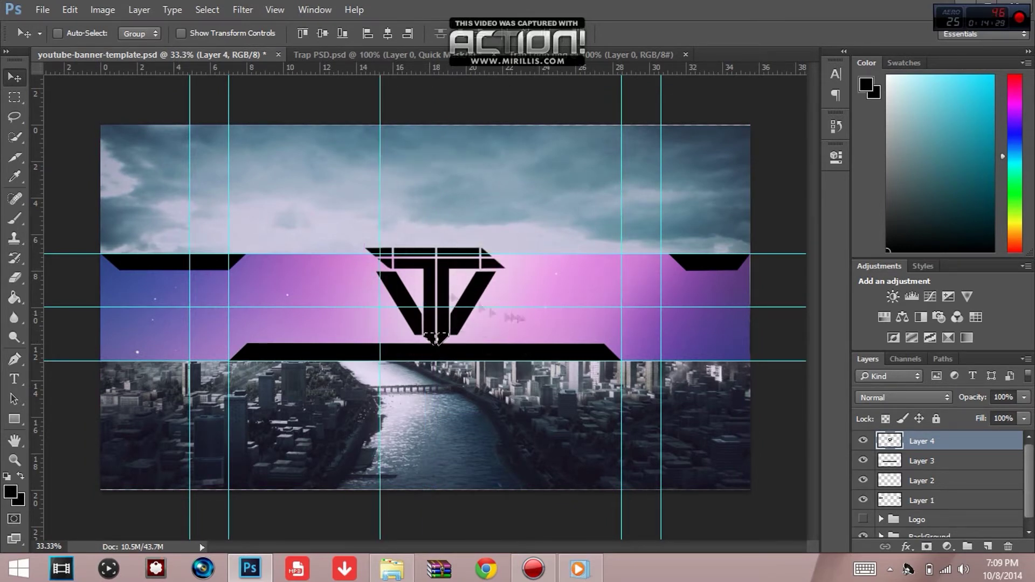
{"action": "key", "text": "m"}
{"action": "right_click", "coordinate": [432, 345]}
{"action": "left_click", "coordinate": [454, 101]}
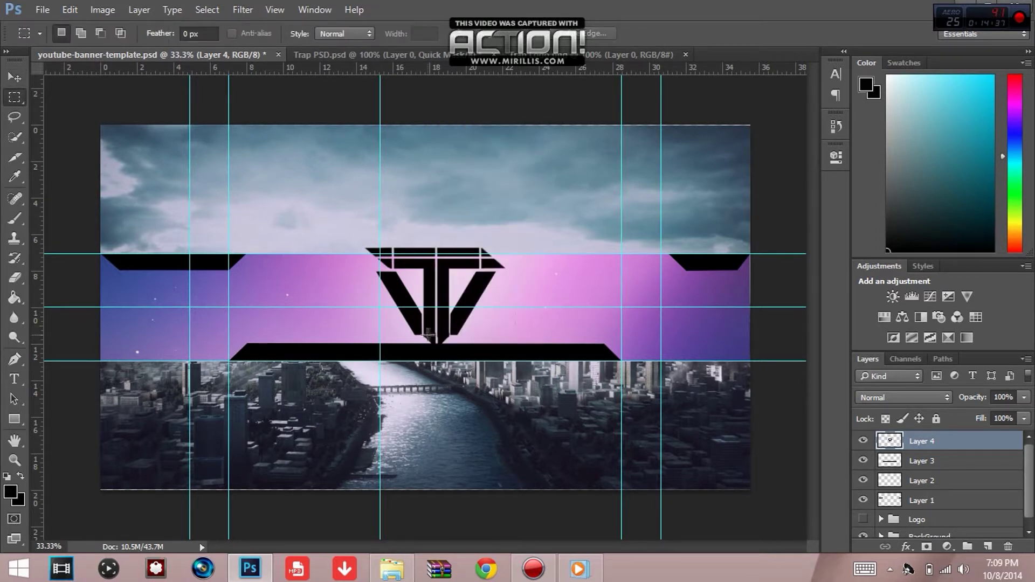
Move the logo on Layer 4 slightly down so its tip overlaps the lower black trapezoid.
{"action": "key", "text": "v"}
{"action": "left_click_drag", "start_coordinate": [442, 339], "coordinate": [441, 334]}
{"action": "key", "text": "Down"}
{"action": "key", "text": "Down"}
{"action": "key", "text": "Down"}
{"action": "key", "text": "Down"}
{"action": "key", "text": "Down"}
{"action": "key", "text": "Down"}
{"action": "key", "text": "Down"}
{"action": "key", "text": "Down"}
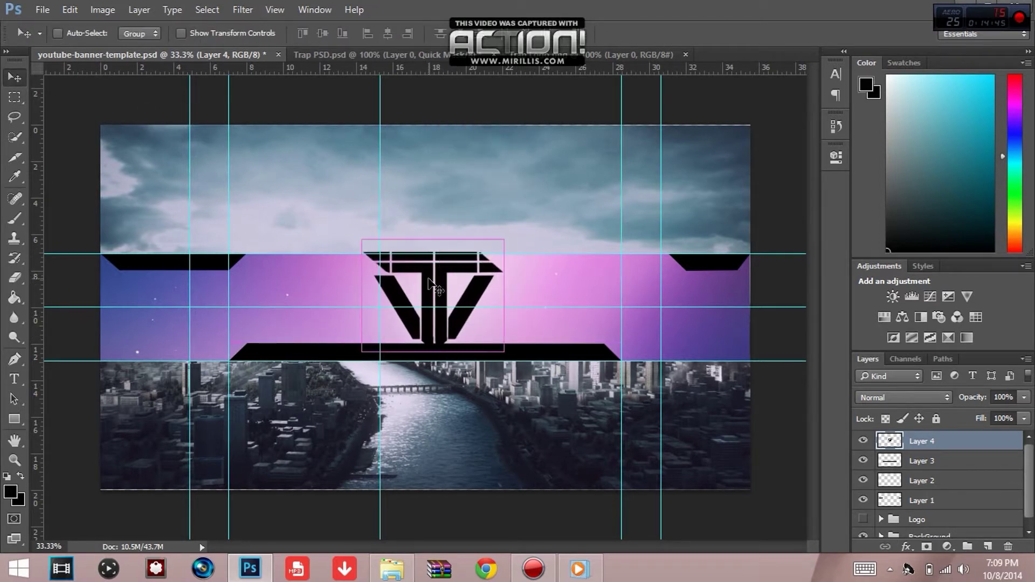
Scale the logo to about 5.9 by 5.3 in and place it beside the upper-left black trapezoid.
{"action": "key", "text": "ctrl+t"}
{"action": "left_click_drag", "start_coordinate": [362, 240], "coordinate": [371, 243]}
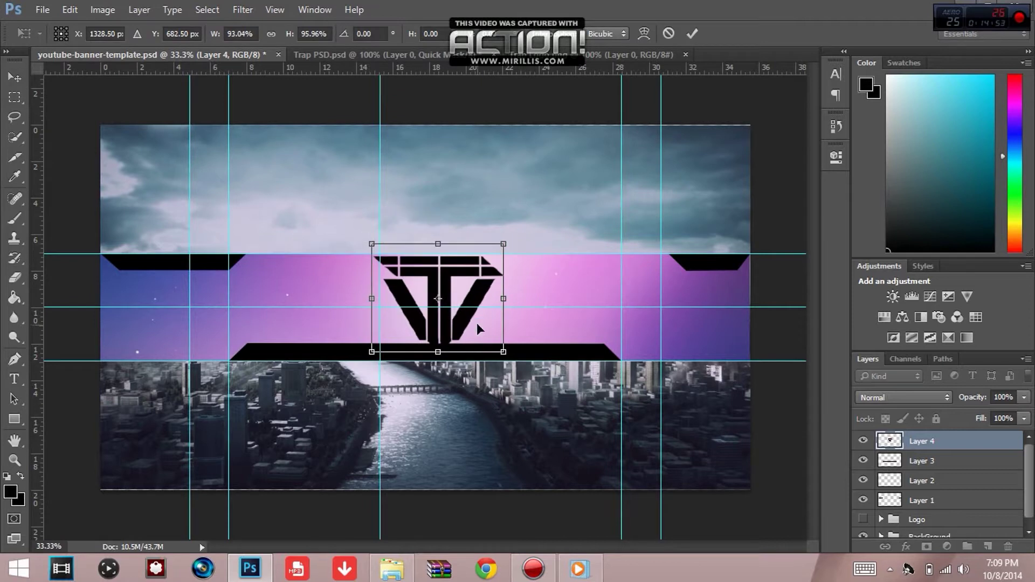
{"action": "left_click_drag", "start_coordinate": [477, 324], "coordinate": [465, 315]}
{"action": "left_click_drag", "start_coordinate": [488, 236], "coordinate": [467, 246]}
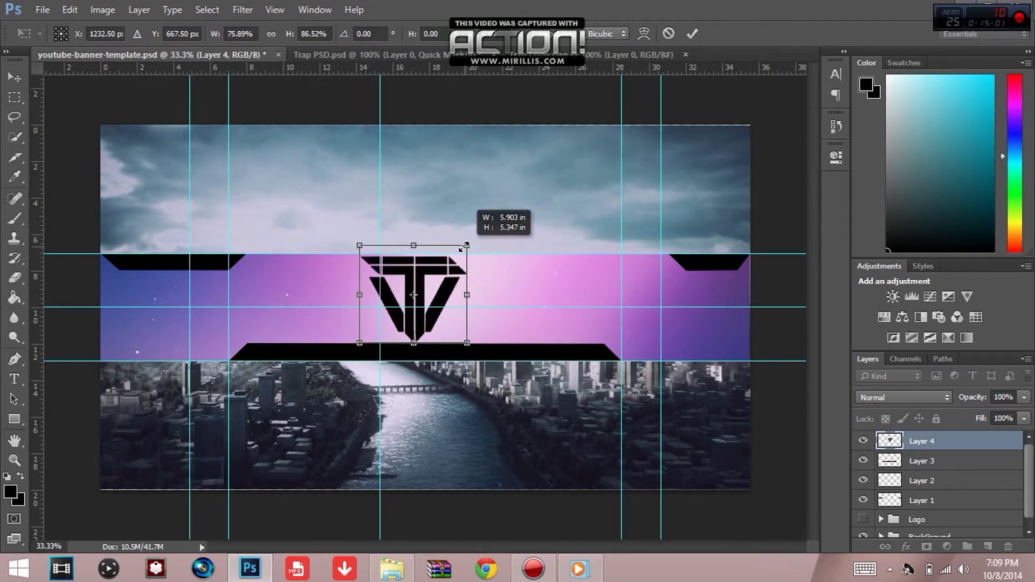
{"action": "left_click_drag", "start_coordinate": [443, 326], "coordinate": [331, 325]}
{"action": "key", "text": "Return"}
Duplicate Layer 4 and move the logo copy to the right end of the purple band, beneath the upper-right trapezoid.
{"action": "right_click", "coordinate": [930, 443]}
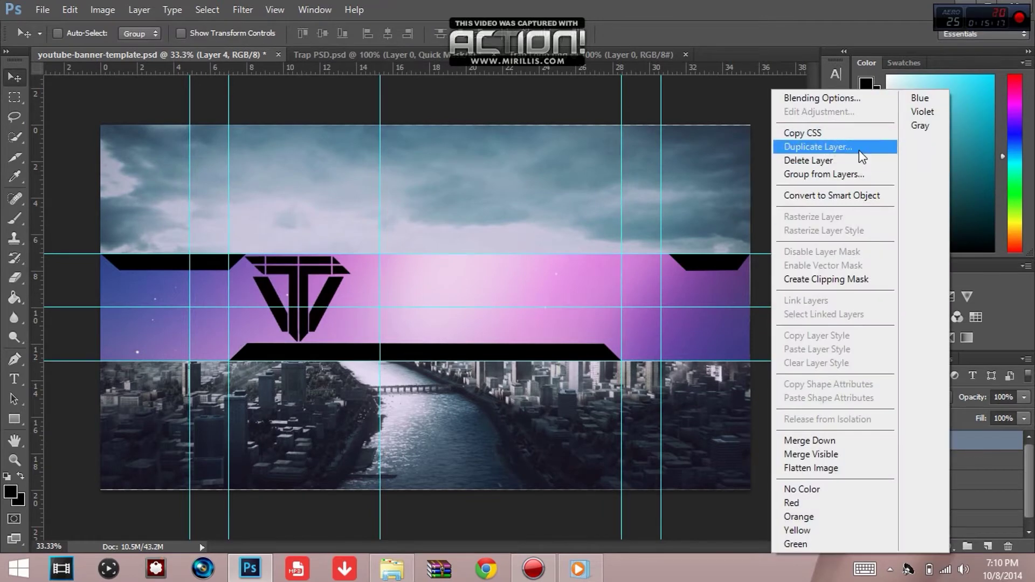
{"action": "left_click", "coordinate": [820, 141]}
{"action": "key", "text": "Return"}
{"action": "left_click_drag", "start_coordinate": [302, 294], "coordinate": [626, 293]}
{"action": "left_click_drag", "start_coordinate": [298, 321], "coordinate": [353, 331]}
Move the original logo on Layer 4 to the left end of the purple band, beneath the upper-left trapezoid.
{"action": "left_click", "coordinate": [972, 465]}
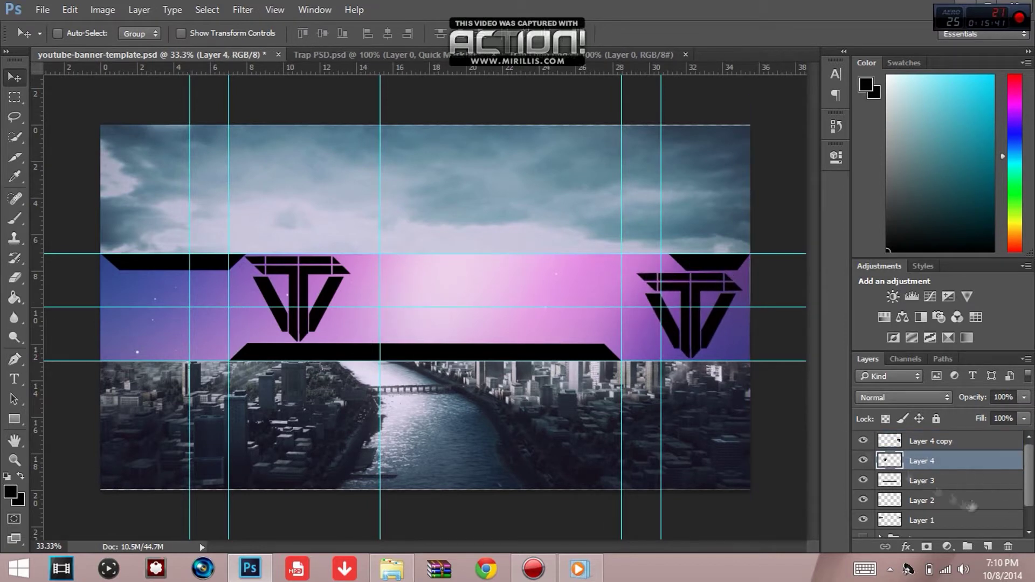
{"action": "left_click_drag", "start_coordinate": [291, 293], "coordinate": [140, 307]}
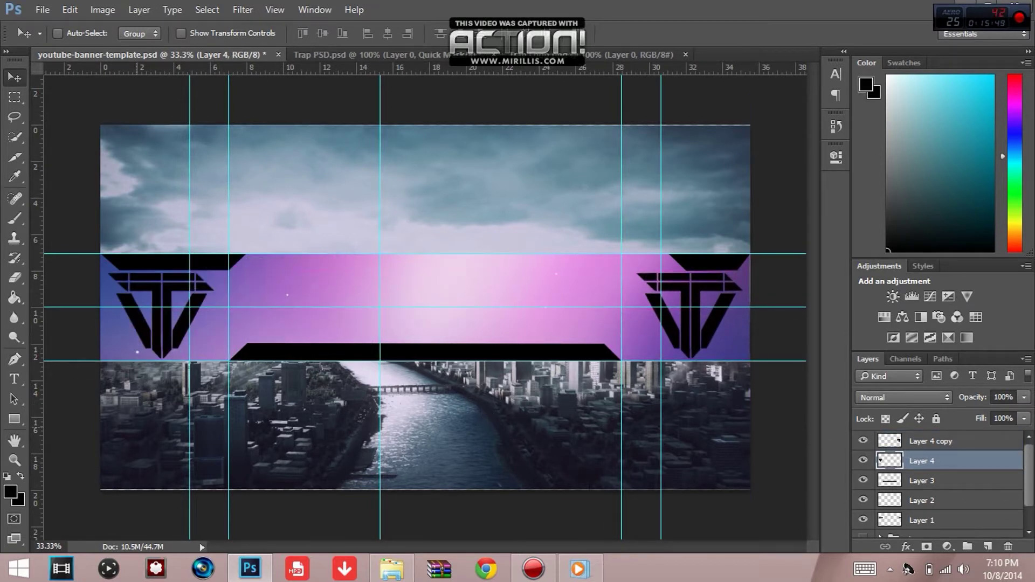
{"action": "right_click", "coordinate": [921, 460]}
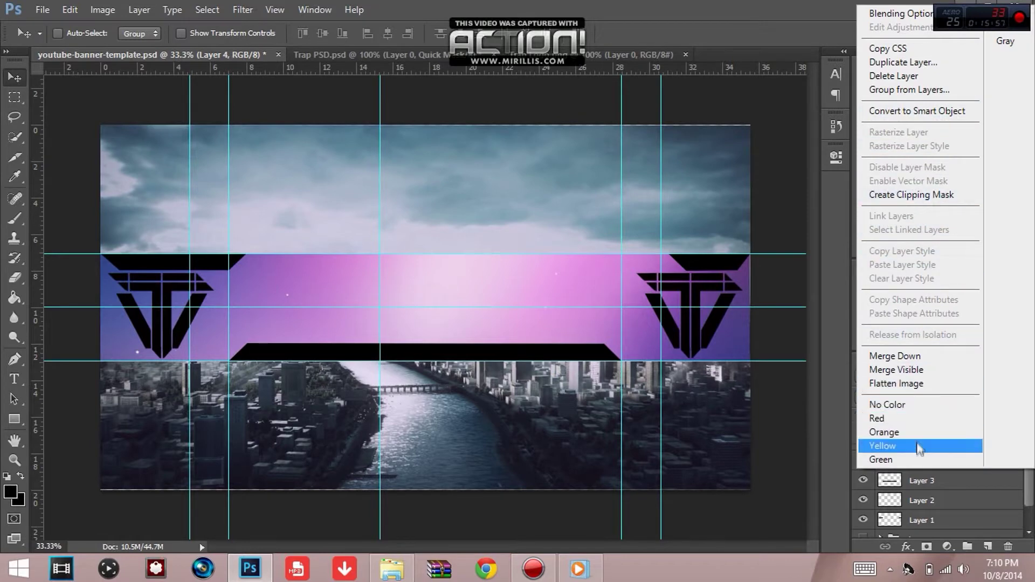
{"action": "key", "text": "Escape"}
{"action": "left_click", "coordinate": [42, 10]}
{"action": "left_click", "coordinate": [560, 296]}
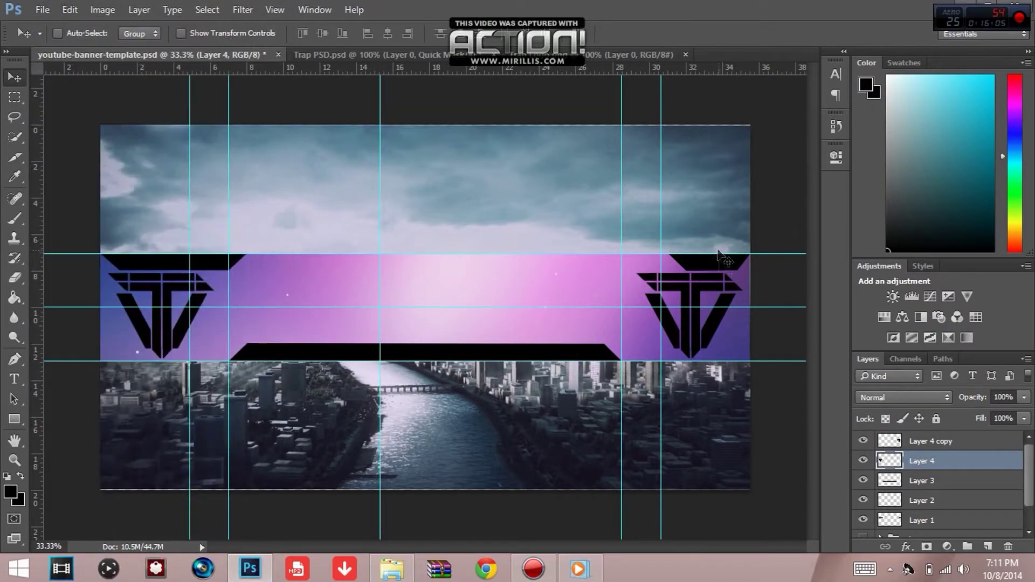
Open twitter logo.png from the Pictures folder.
{"action": "left_click", "coordinate": [47, 10]}
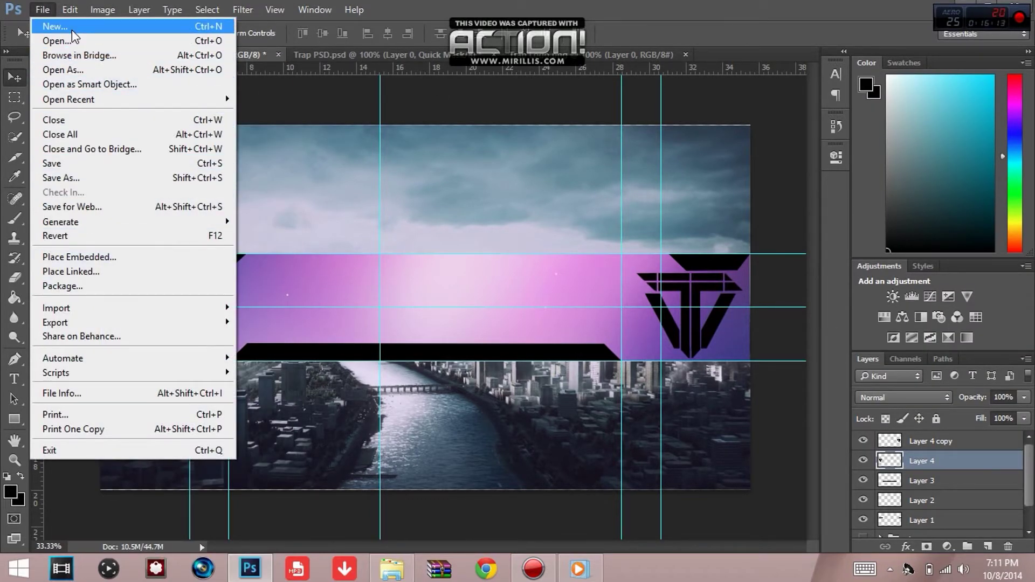
{"action": "left_click", "coordinate": [51, 40]}
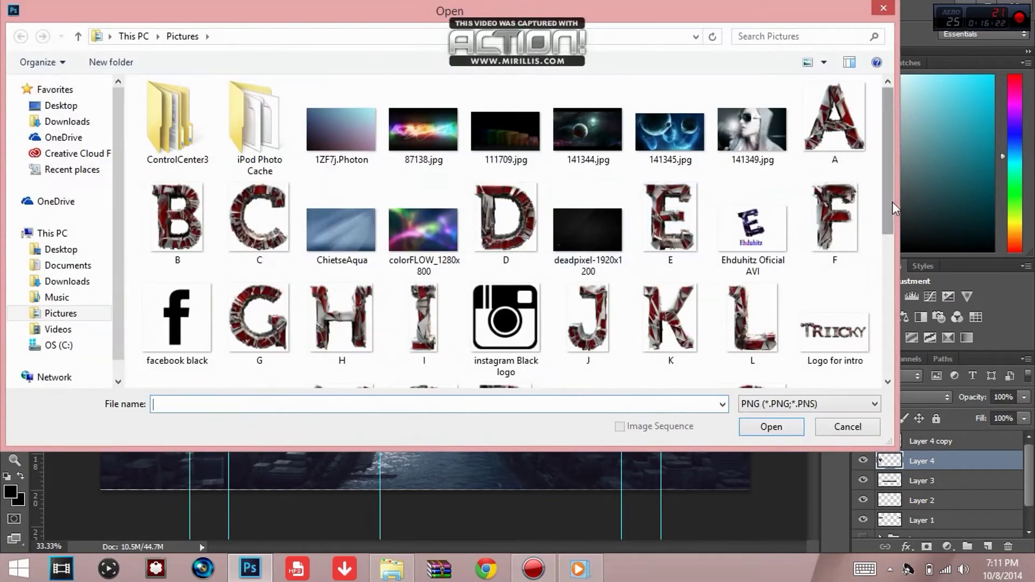
{"action": "scroll", "coordinate": [506, 232], "scroll_direction": "down", "scroll_amount": 3}
{"action": "double_click", "coordinate": [658, 259]}
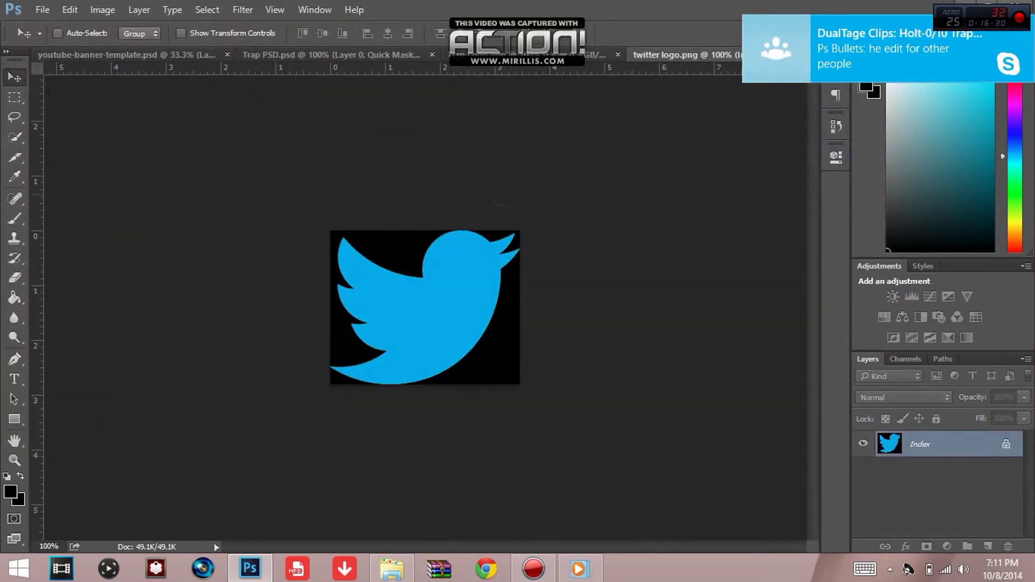
Try to move the Twitter bird from its document into youtube-banner-template.psd.
{"action": "left_click_drag", "start_coordinate": [476, 291], "coordinate": [366, 269]}
{"action": "left_click_drag", "start_coordinate": [405, 325], "coordinate": [165, 60]}
{"action": "key", "text": "ctrl+z"}
Close the Trap PSD and Trap logo documents without saving, and return to the banner document.
{"action": "left_click", "coordinate": [453, 54]}
{"action": "left_click", "coordinate": [520, 225]}
{"action": "left_click", "coordinate": [456, 54]}
{"action": "left_click", "coordinate": [360, 55]}
{"action": "left_click", "coordinate": [166, 56]}
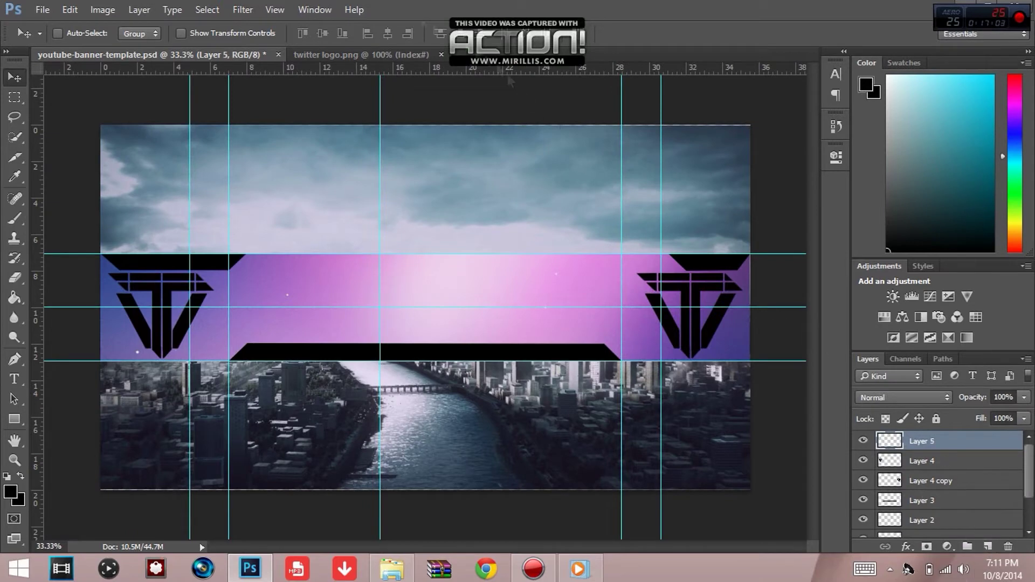
Try again to transfer the Twitter bird from twitter logo.png into the banner.
{"action": "left_click", "coordinate": [362, 54]}
{"action": "left_click_drag", "start_coordinate": [424, 297], "coordinate": [431, 264]}
{"action": "key", "text": "ctrl+Tab"}
{"action": "key", "text": "ctrl+Tab"}
{"action": "left_click", "coordinate": [386, 57]}
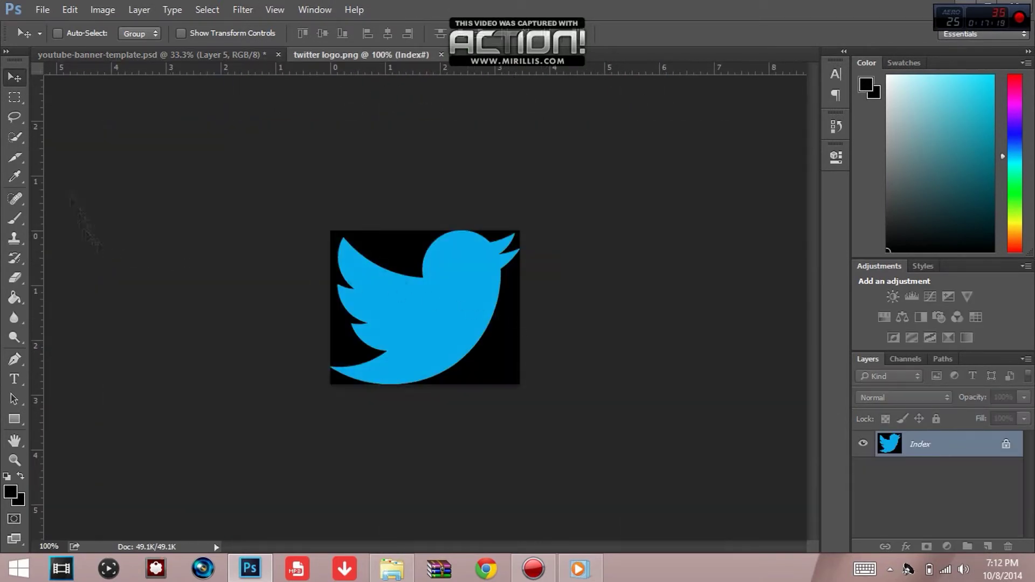
Select the entire Twitter image with the Rectangular Marquee tool and turn the selection into a work path.
{"action": "key", "text": "m"}
{"action": "left_click_drag", "start_coordinate": [521, 352], "coordinate": [524, 386]}
{"action": "left_click", "coordinate": [325, 220]}
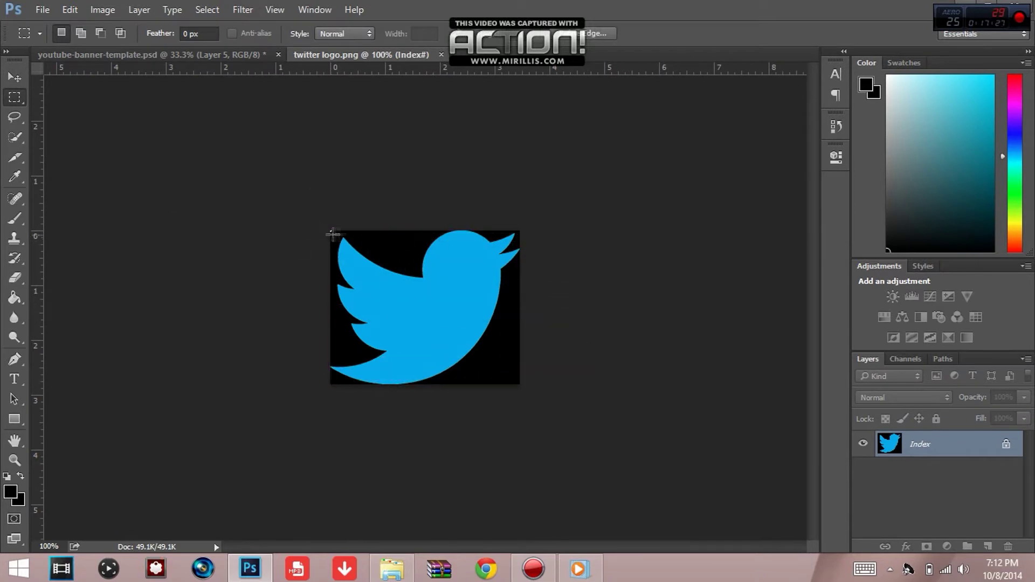
{"action": "left_click_drag", "start_coordinate": [331, 232], "coordinate": [532, 390]}
{"action": "right_click", "coordinate": [377, 321]}
{"action": "left_click", "coordinate": [416, 142]}
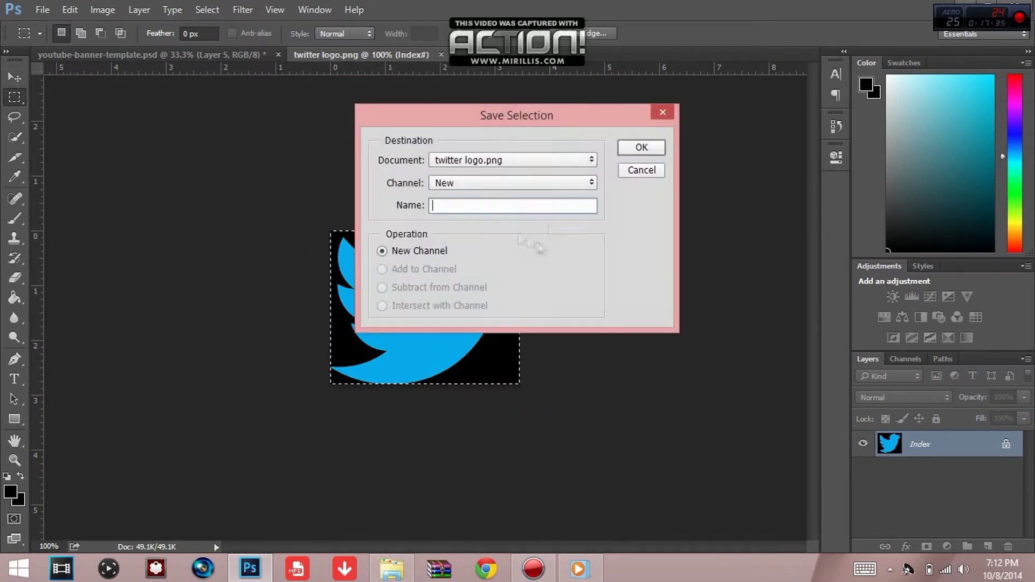
{"action": "key", "text": "Escape"}
{"action": "right_click", "coordinate": [377, 331]}
{"action": "left_click", "coordinate": [436, 164]}
{"action": "key", "text": "Return"}
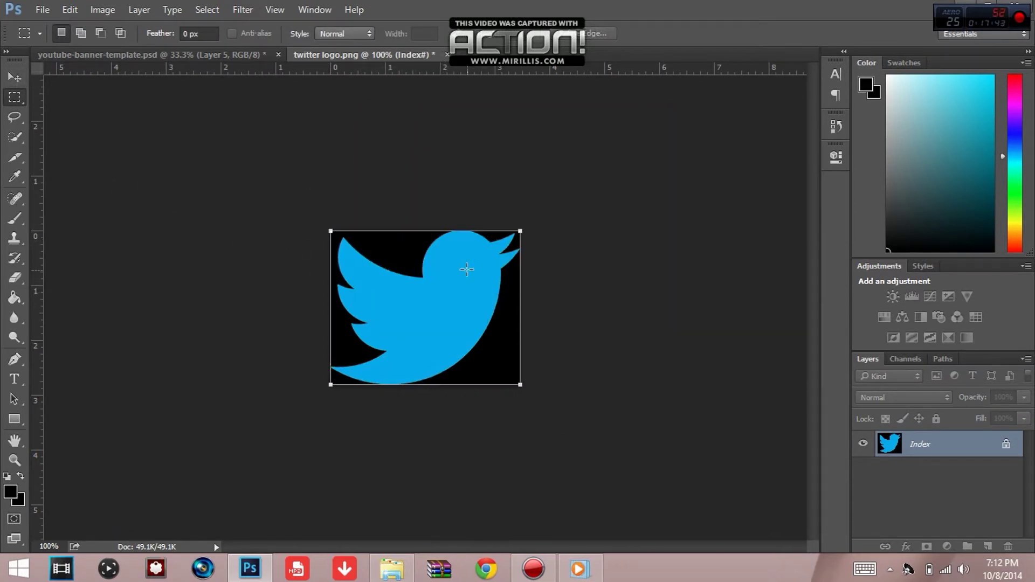
Try to move the outlined Twitter image into the banner and add an empty layer group there.
{"action": "left_click", "coordinate": [17, 78]}
{"action": "left_click_drag", "start_coordinate": [529, 241], "coordinate": [503, 340]}
{"action": "left_click", "coordinate": [968, 546]}
{"action": "left_click", "coordinate": [383, 54]}
{"action": "left_click_drag", "start_coordinate": [432, 302], "coordinate": [383, 48]}
{"action": "left_click", "coordinate": [383, 52]}
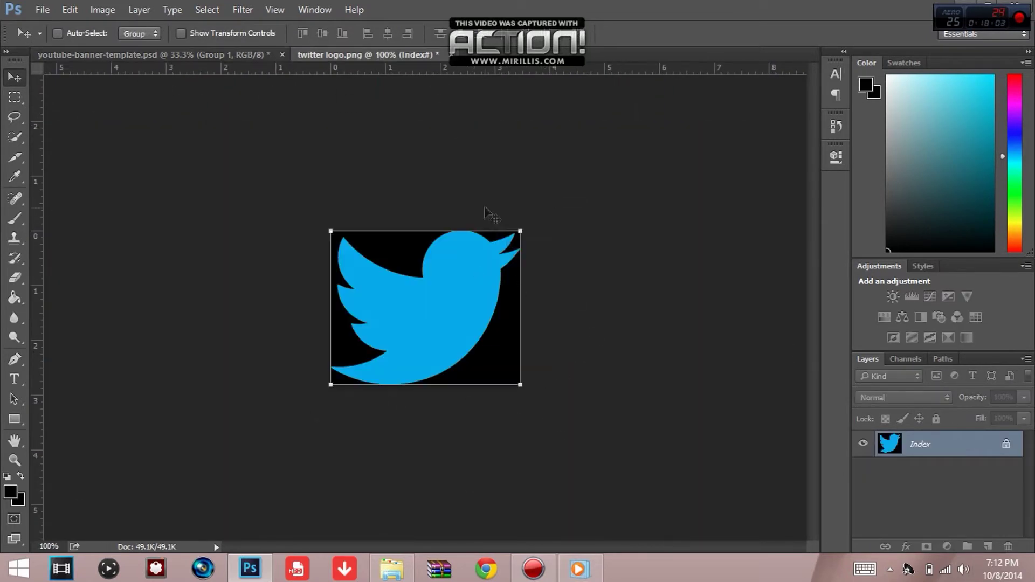
{"action": "left_click", "coordinate": [15, 361]}
{"action": "right_click", "coordinate": [370, 256]}
{"action": "key", "text": "Escape"}
{"action": "right_click", "coordinate": [936, 455]}
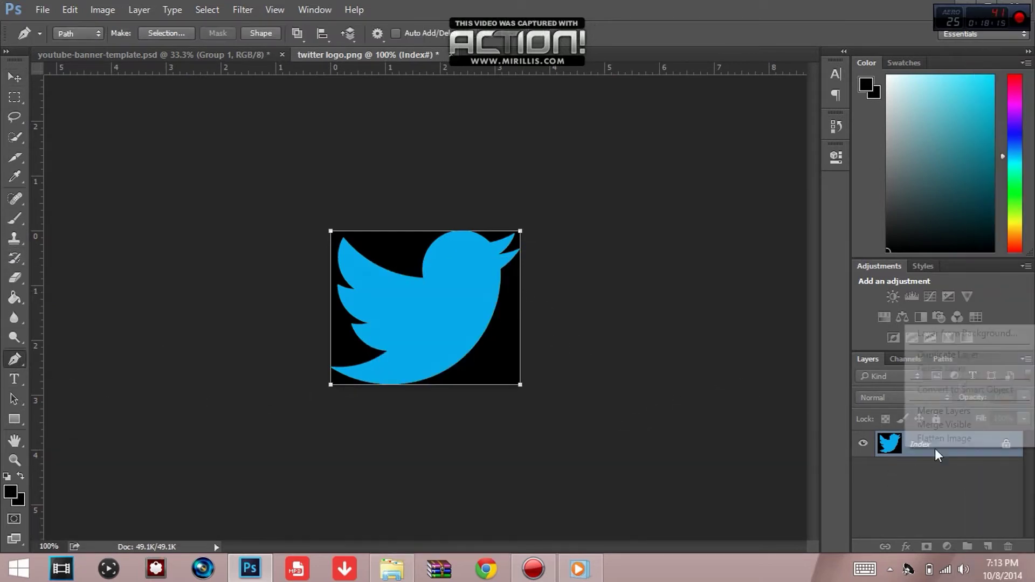
{"action": "left_click", "coordinate": [923, 468]}
{"action": "right_click", "coordinate": [928, 449]}
{"action": "left_click", "coordinate": [929, 452]}
Close twitter logo.png without saving and reopen it from the Pictures folder.
{"action": "left_click", "coordinate": [451, 54]}
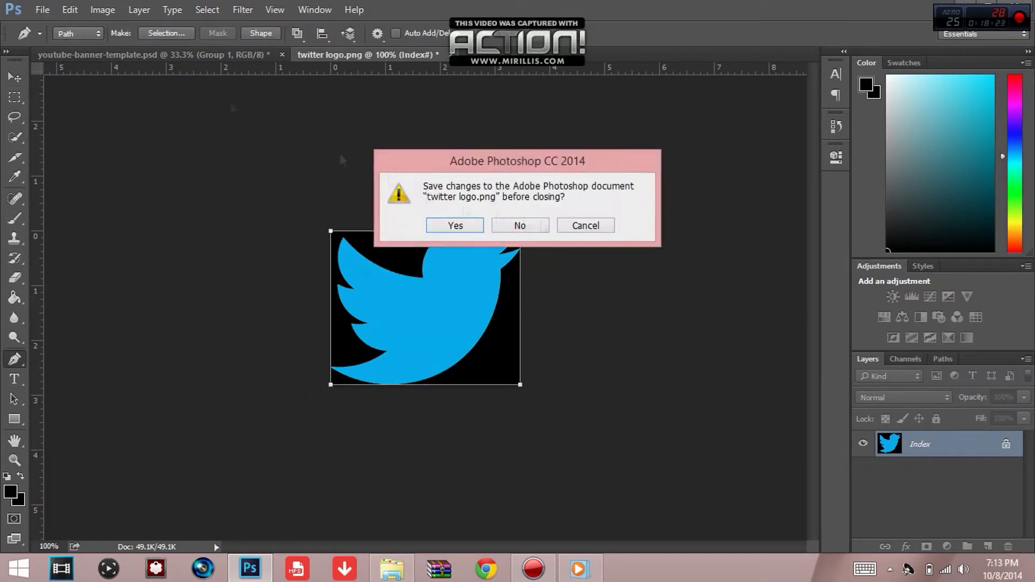
{"action": "left_click", "coordinate": [520, 225]}
{"action": "left_click", "coordinate": [42, 9]}
{"action": "left_click", "coordinate": [56, 40]}
{"action": "scroll", "coordinate": [542, 248], "scroll_direction": "down", "scroll_amount": 5}
{"action": "double_click", "coordinate": [677, 291]}
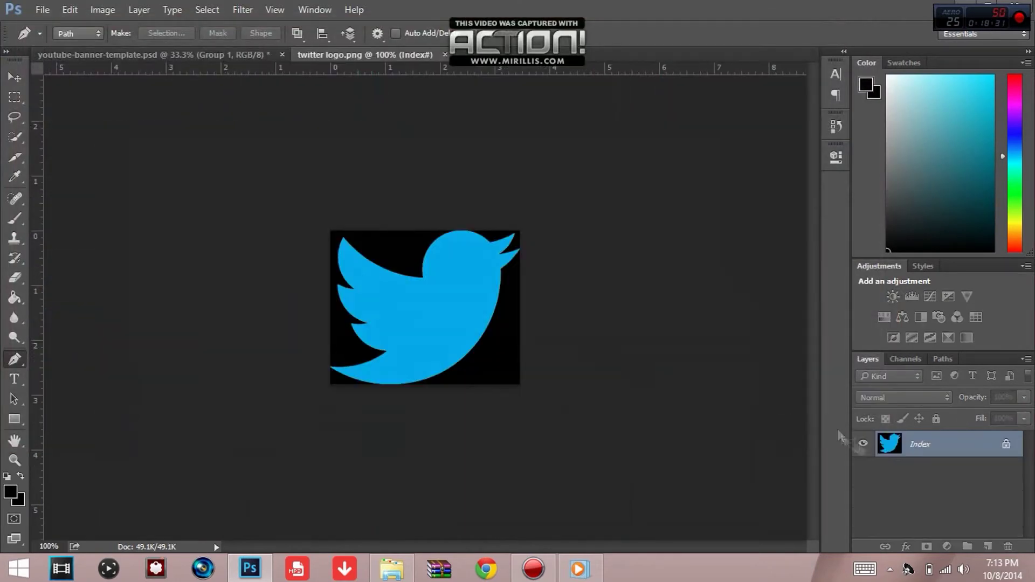
Try to unlock the Index layer and move the Twitter bird out of its document.
{"action": "right_click", "coordinate": [998, 450]}
{"action": "left_click", "coordinate": [1000, 453]}
{"action": "left_click", "coordinate": [14, 77]}
{"action": "right_click", "coordinate": [999, 452]}
{"action": "left_click", "coordinate": [1001, 453]}
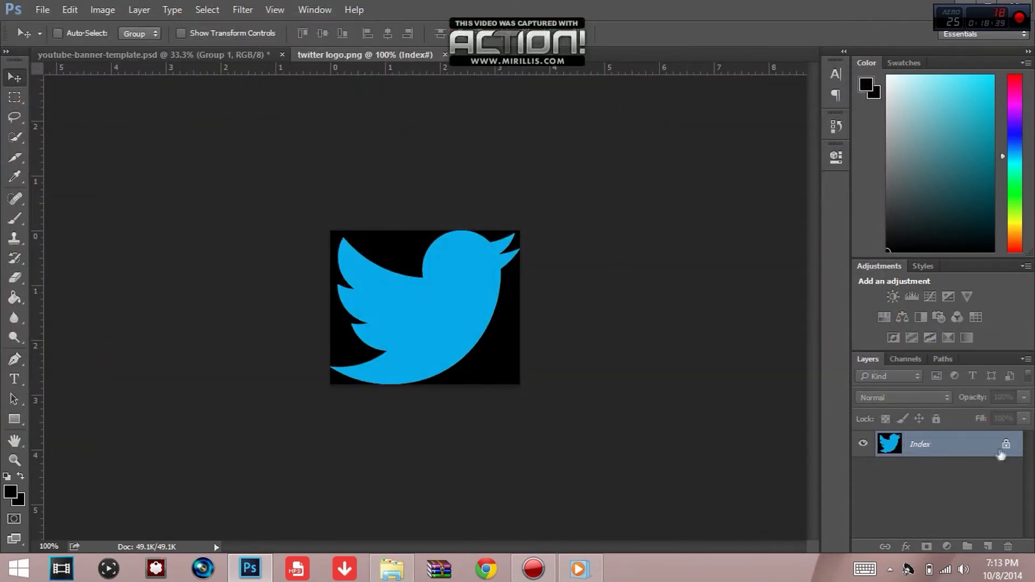
{"action": "right_click", "coordinate": [1009, 447]}
{"action": "left_click", "coordinate": [951, 483]}
{"action": "left_click_drag", "start_coordinate": [432, 302], "coordinate": [493, 302]}
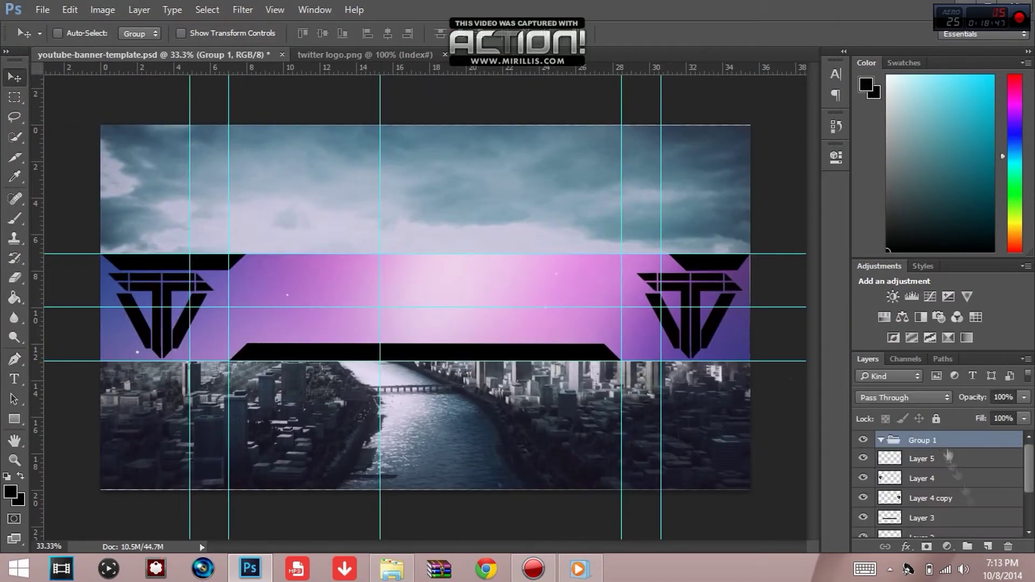
Delete the leftover Group 1 and Layer 5 from the banner document.
{"action": "right_click", "coordinate": [907, 444]}
{"action": "left_click", "coordinate": [940, 119]}
{"action": "right_click", "coordinate": [919, 441]}
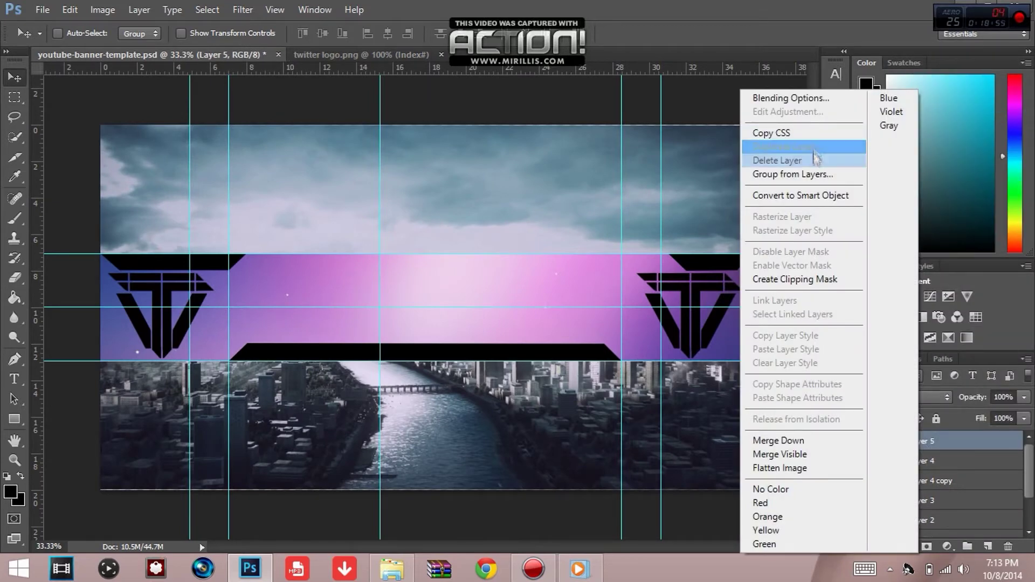
{"action": "left_click", "coordinate": [805, 155]}
Merge Layer 4 and Layer 4 copy so both Trap logos share one layer.
{"action": "left_click", "coordinate": [952, 459]}
{"action": "right_click", "coordinate": [951, 458]}
{"action": "left_click", "coordinate": [837, 436]}
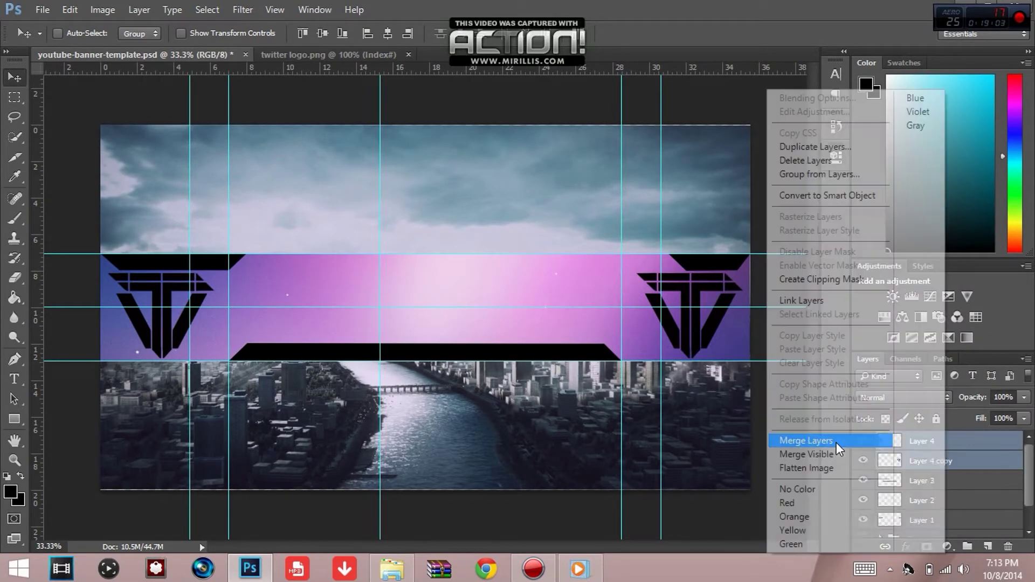
Merge the black trapezoid layers Layer 1 and Layer 2 into one layer.
{"action": "left_click", "coordinate": [941, 481]}
{"action": "left_click", "coordinate": [941, 502]}
{"action": "left_click", "coordinate": [928, 461], "text": "ctrl"}
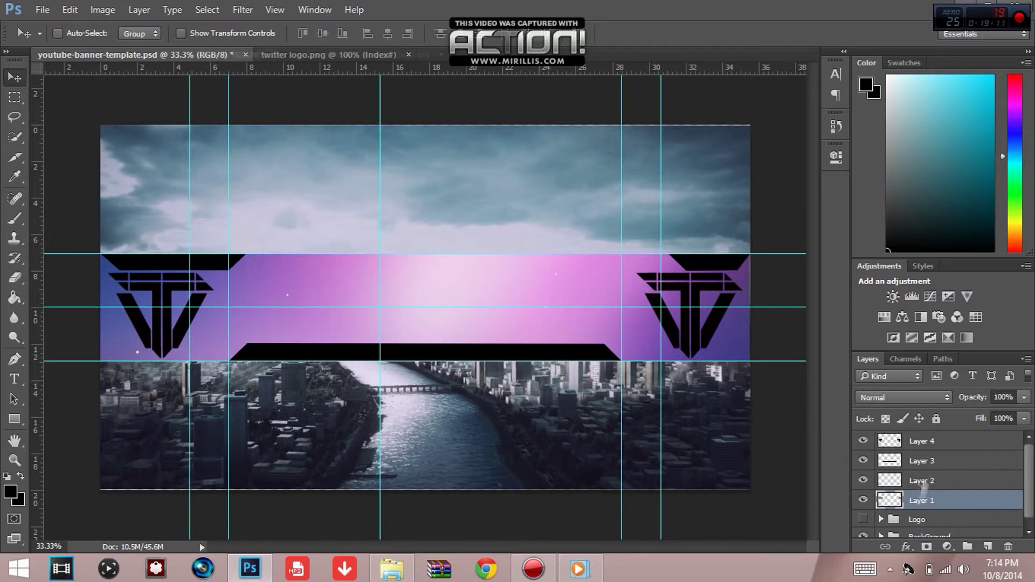
{"action": "right_click", "coordinate": [929, 461]}
{"action": "left_click", "coordinate": [782, 351]}
{"action": "left_click", "coordinate": [916, 480]}
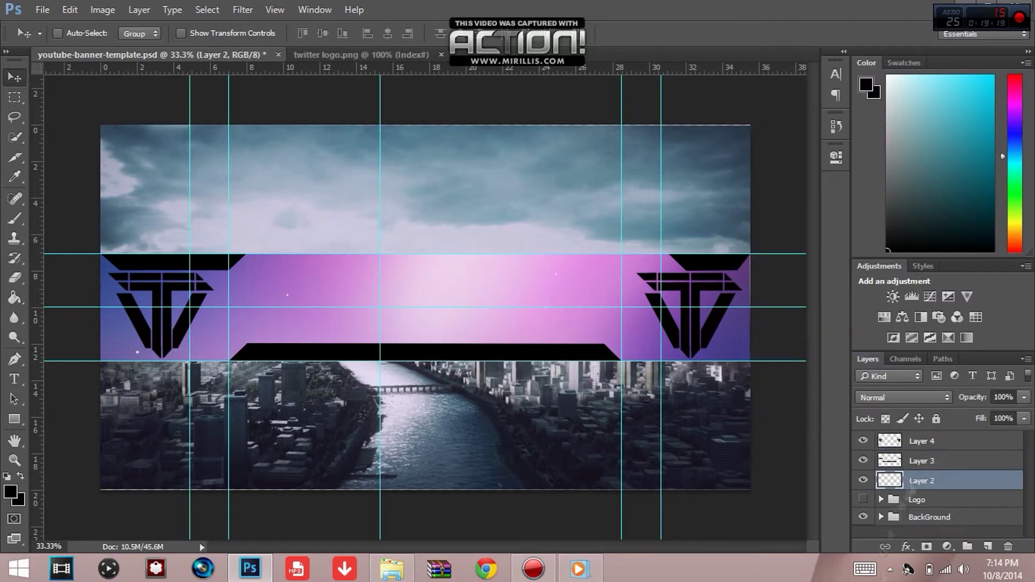
{"action": "right_click", "coordinate": [907, 501]}
{"action": "left_click", "coordinate": [934, 177]}
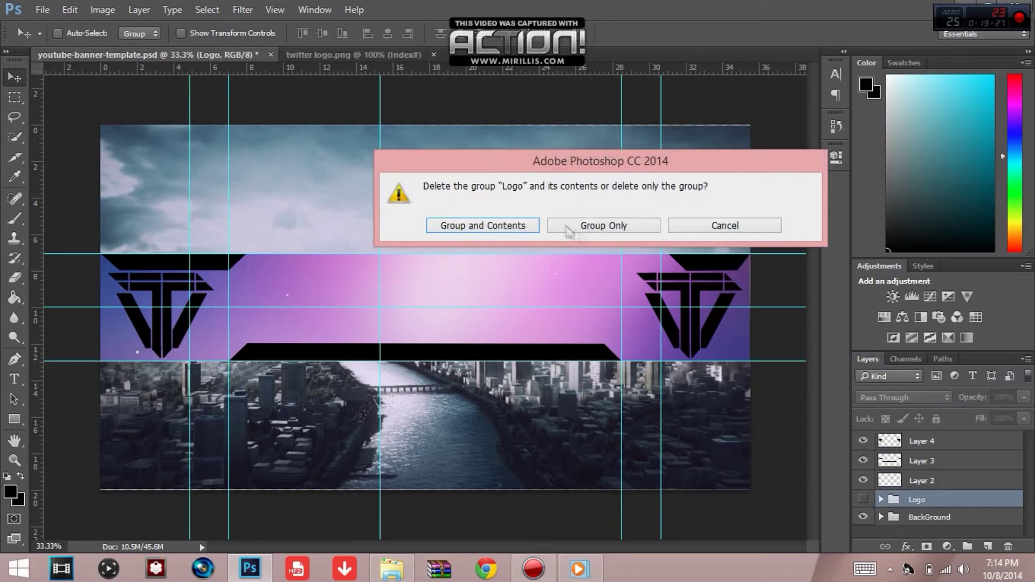
{"action": "left_click", "coordinate": [735, 226]}
{"action": "left_click", "coordinate": [932, 441]}
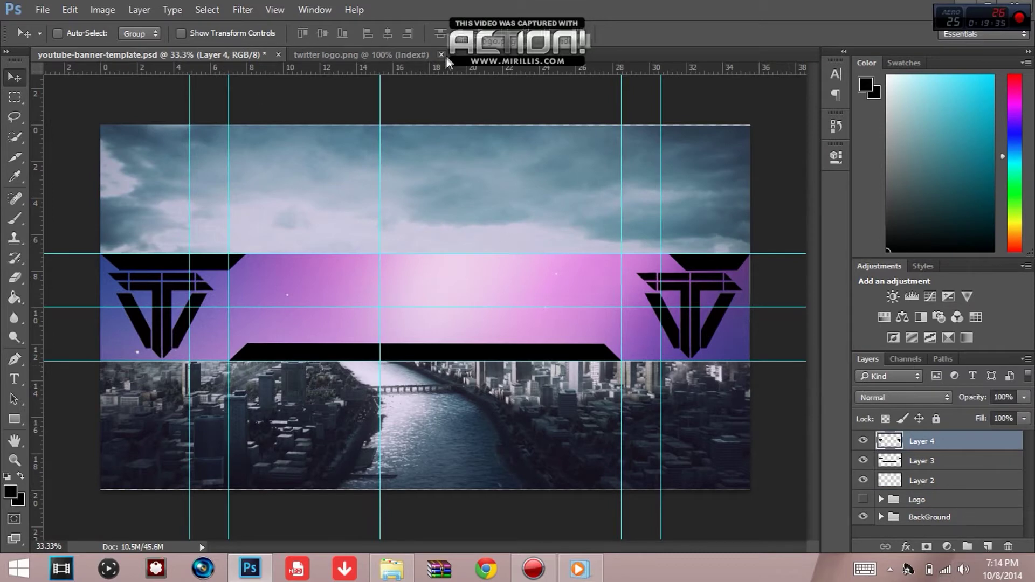
Browse the Pictures folder in the Open dialog for the Twitter logo file.
{"action": "left_click", "coordinate": [42, 9]}
{"action": "left_click", "coordinate": [63, 39]}
{"action": "left_click", "coordinate": [753, 323]}
{"action": "scroll", "coordinate": [752, 324], "scroll_direction": "down", "scroll_amount": 4}
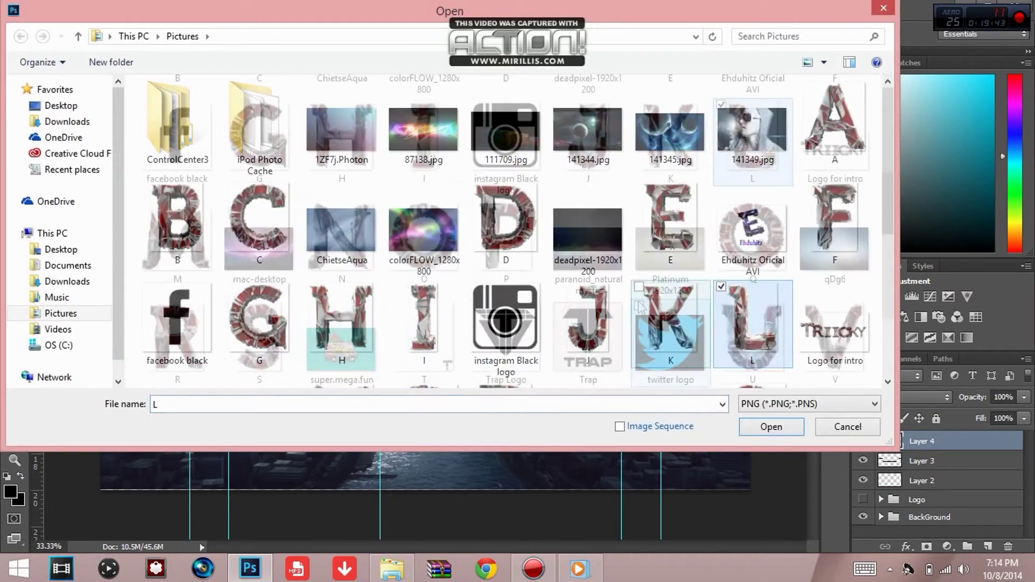
{"action": "left_click", "coordinate": [671, 251]}
{"action": "left_click", "coordinate": [883, 9]}
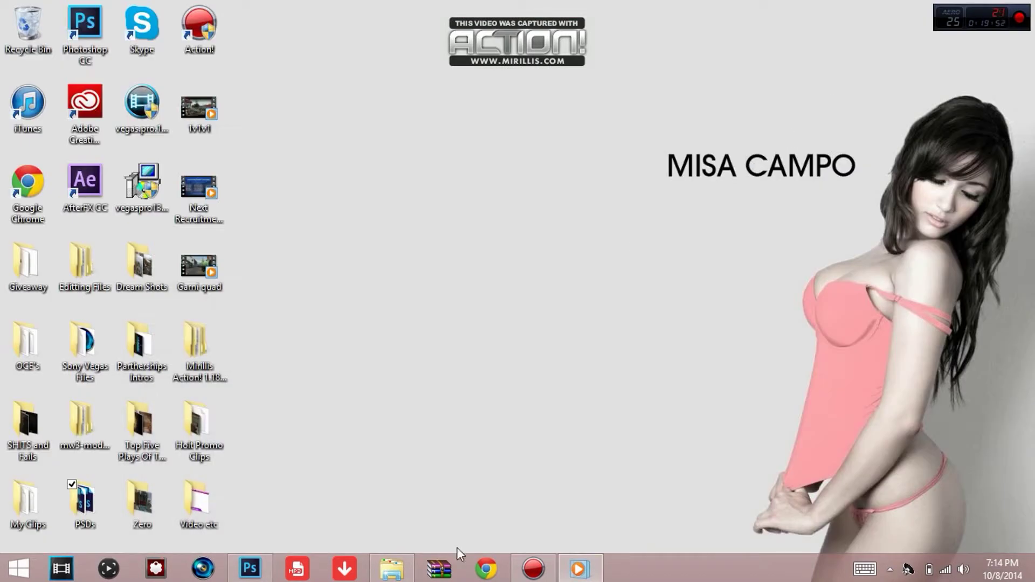
Switch to File Explorer, find the twitter logo image with the black background in Pictures, and bring it into the banner.
{"action": "left_click", "coordinate": [392, 569]}
{"action": "left_click", "coordinate": [202, 401]}
{"action": "left_click", "coordinate": [533, 310]}
{"action": "scroll", "coordinate": [532, 306], "scroll_direction": "down", "scroll_amount": 20}
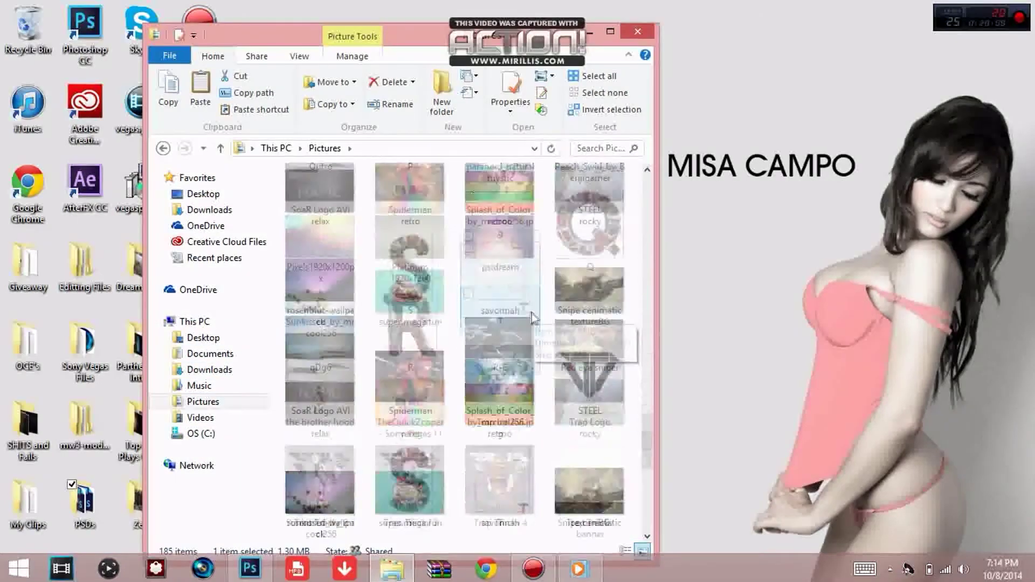
{"action": "double_click", "coordinate": [489, 34]}
{"action": "left_click", "coordinate": [977, 292]}
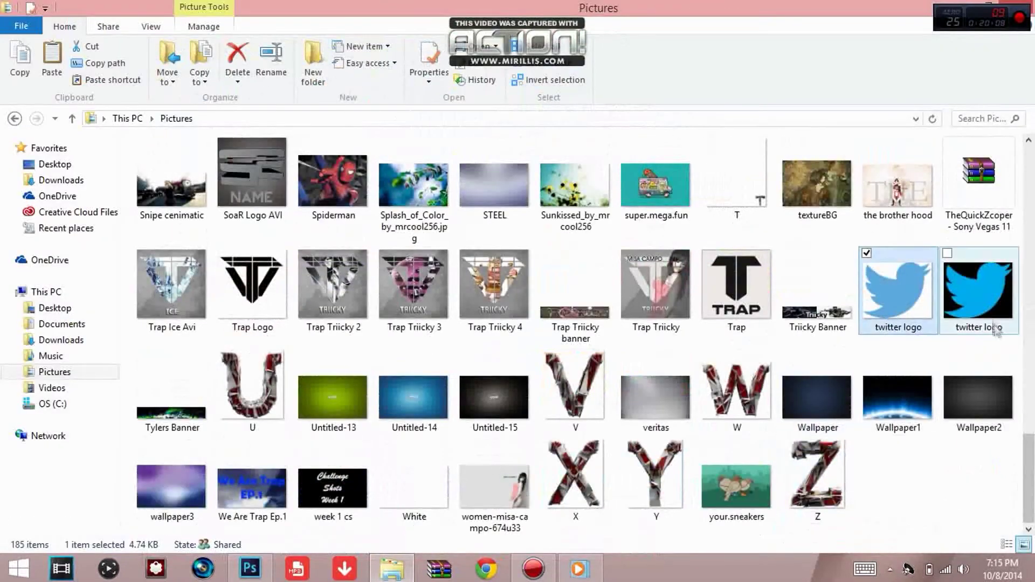
{"action": "left_click_drag", "start_coordinate": [975, 290], "coordinate": [553, 326]}
Place the Twitter logo, shrink it to a small icon and position it at the left end of the upper-left black trapezoid.
{"action": "left_click_drag", "start_coordinate": [431, 310], "coordinate": [452, 348]}
{"action": "key", "text": "v"}
{"action": "left_click", "coordinate": [464, 225]}
{"action": "key", "text": "ctrl+t"}
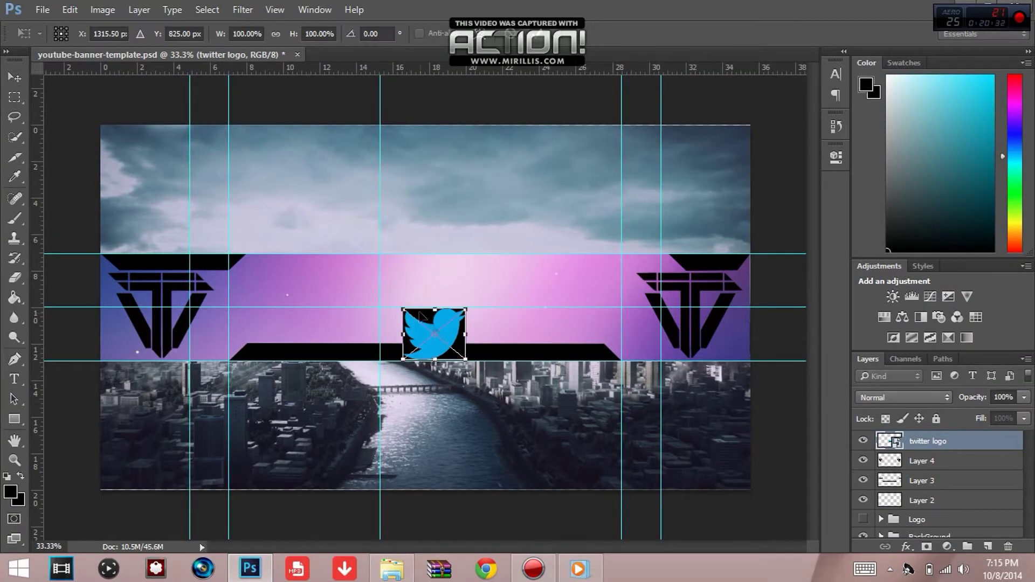
{"action": "left_click_drag", "start_coordinate": [404, 308], "coordinate": [133, 267]}
{"action": "key", "text": "Return"}
Switch to Windows Media Player, skip to another point in the playing album, and return to Photoshop.
{"action": "left_click", "coordinate": [42, 10]}
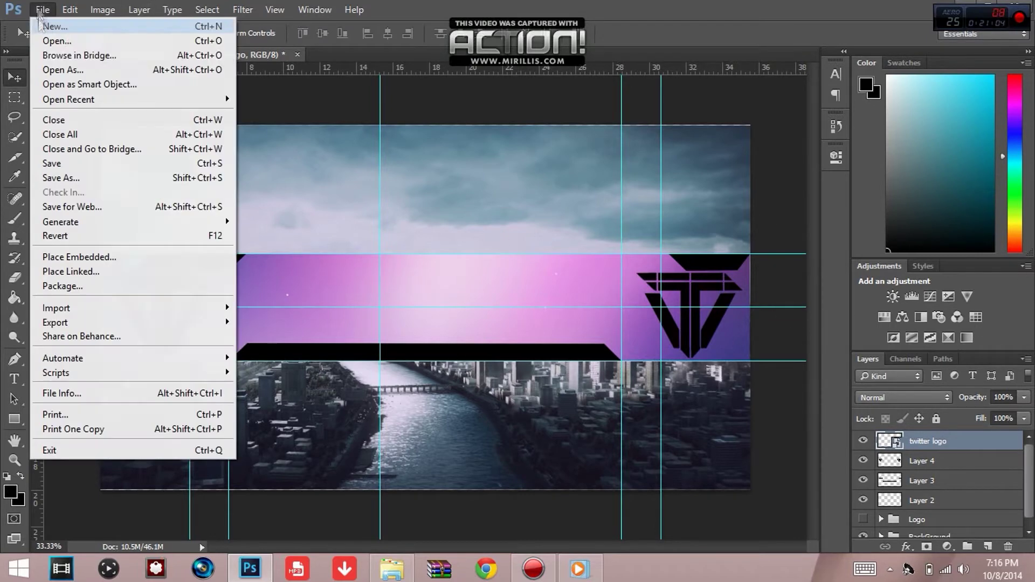
{"action": "left_click", "coordinate": [42, 10]}
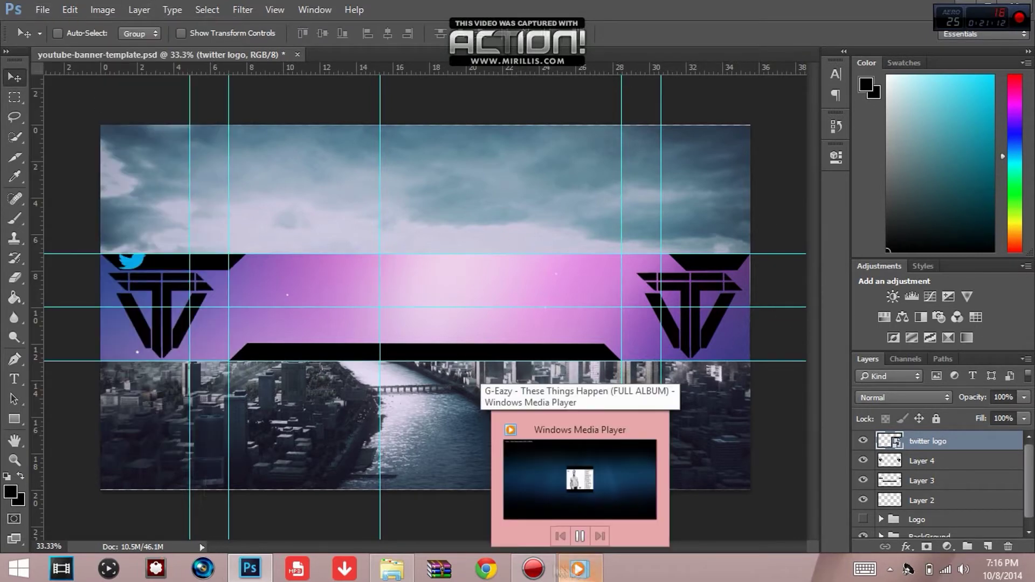
{"action": "left_click", "coordinate": [580, 571]}
{"action": "left_click_drag", "start_coordinate": [410, 415], "coordinate": [456, 371]}
{"action": "left_click", "coordinate": [488, 514]}
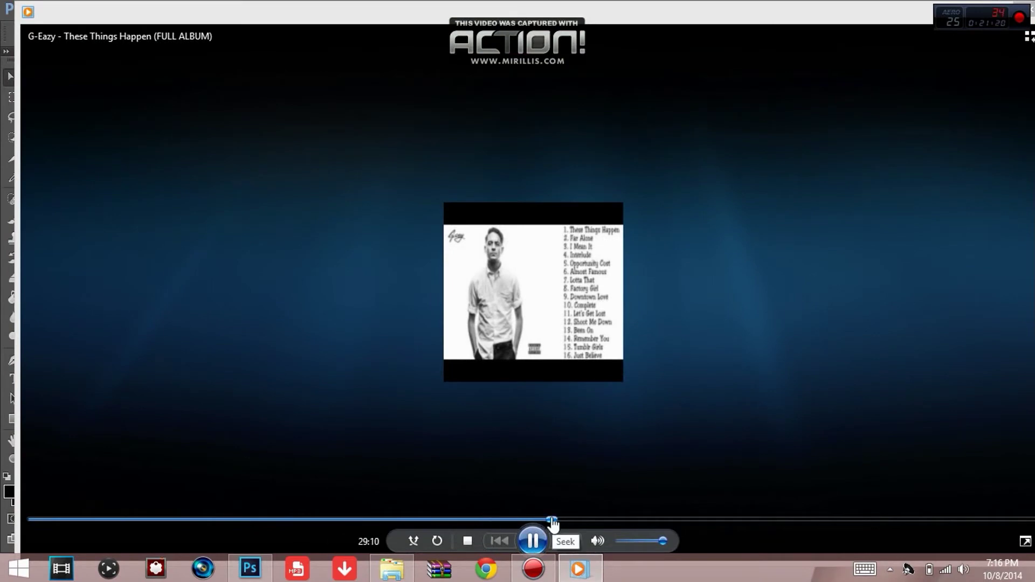
{"action": "left_click_drag", "start_coordinate": [815, 18], "coordinate": [709, 52]}
{"action": "left_click", "coordinate": [876, 42]}
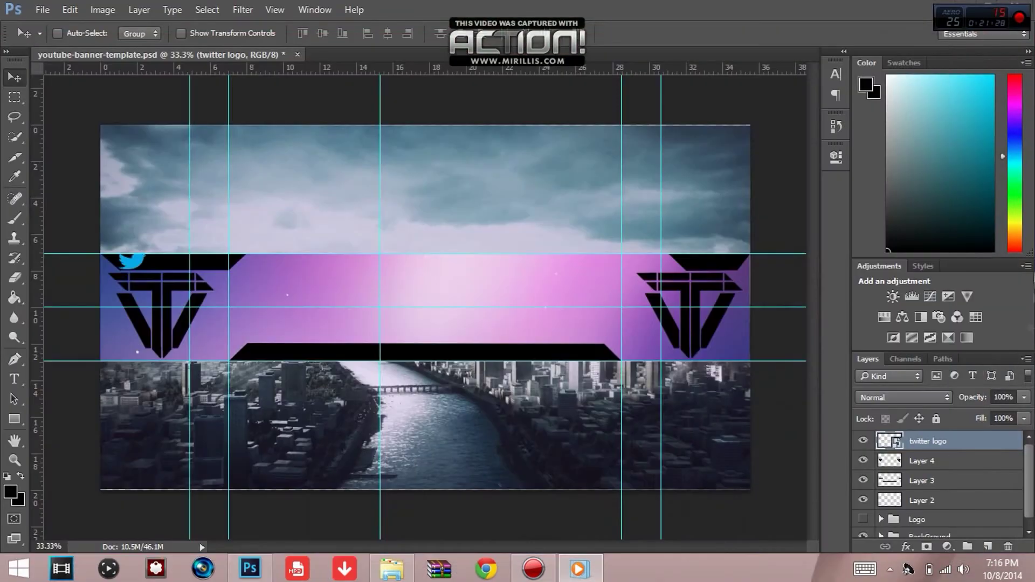
Create a new layer group above the twitter logo layer and name it Layers.
{"action": "key", "text": "ctrl+g"}
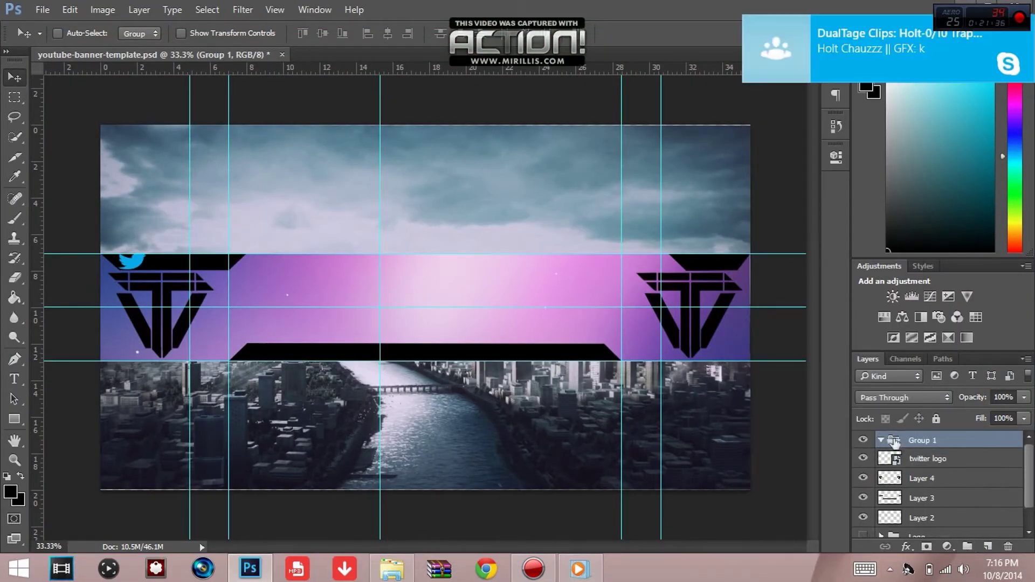
{"action": "type", "text": "ayers"}
{"action": "key", "text": "Tab"}
{"action": "key", "text": "Return"}
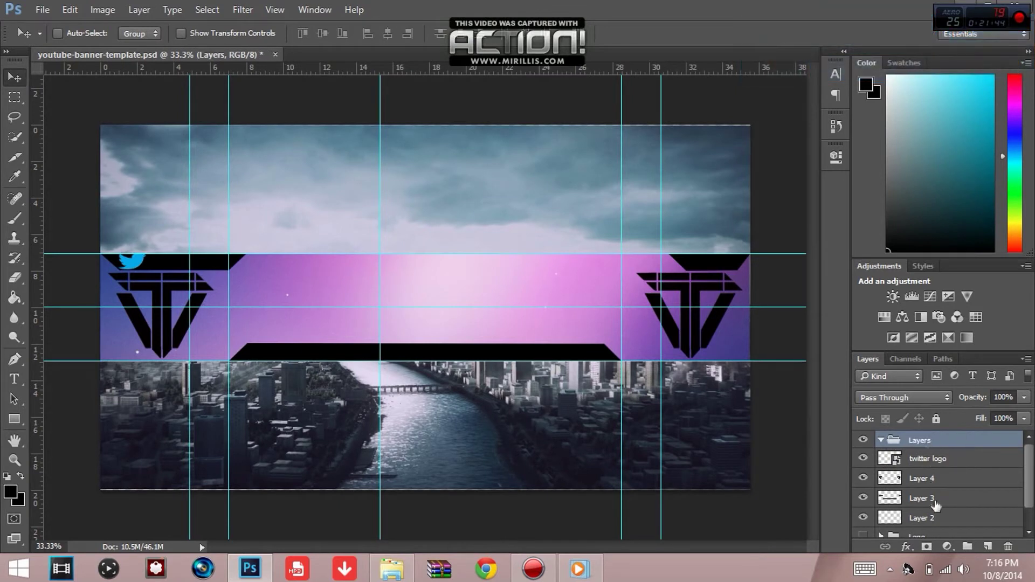
Move Layer 4, Layer 3 and Layer 2 into the Layers group and collapse the group.
{"action": "left_click", "coordinate": [935, 479]}
{"action": "left_click", "coordinate": [937, 498], "text": "shift"}
{"action": "left_click", "coordinate": [939, 519], "text": "shift"}
{"action": "left_click_drag", "start_coordinate": [938, 517], "coordinate": [923, 458]}
{"action": "left_click", "coordinate": [881, 440]}
Put the twitter logo layer into a new group named Logos.
{"action": "left_click", "coordinate": [933, 458]}
{"action": "left_click", "coordinate": [968, 547]}
{"action": "left_click", "coordinate": [881, 440]}
{"action": "right_click", "coordinate": [902, 445]}
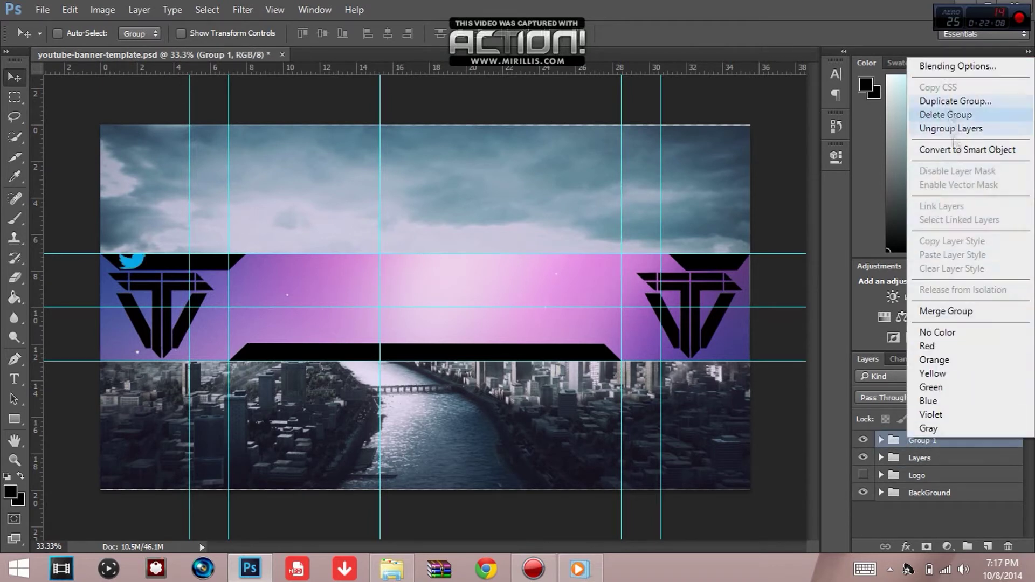
{"action": "double_click", "coordinate": [920, 440]}
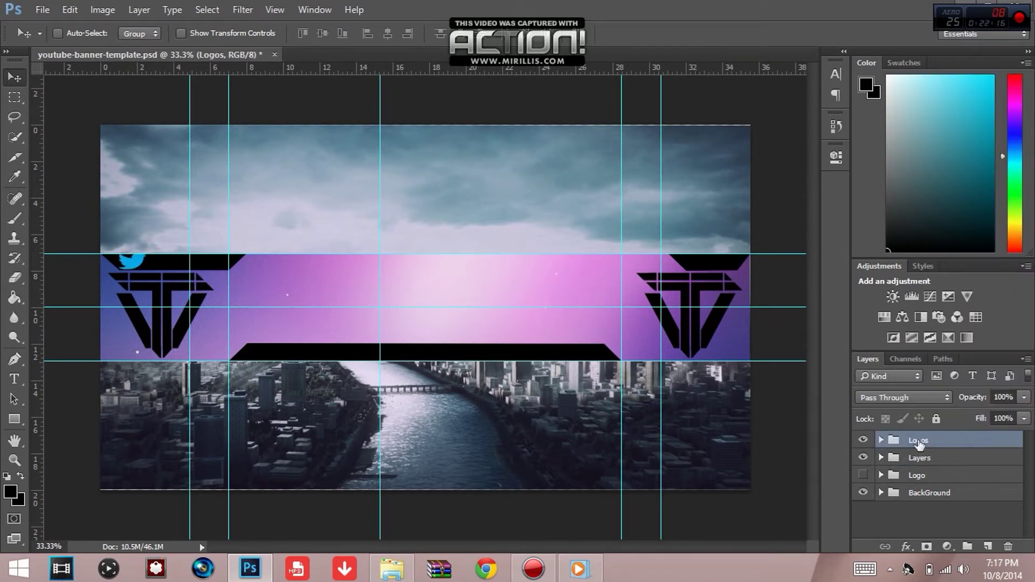
Activate the Type tool and set its font to Myriad Pro Semibold Italic.
{"action": "key", "text": "t"}
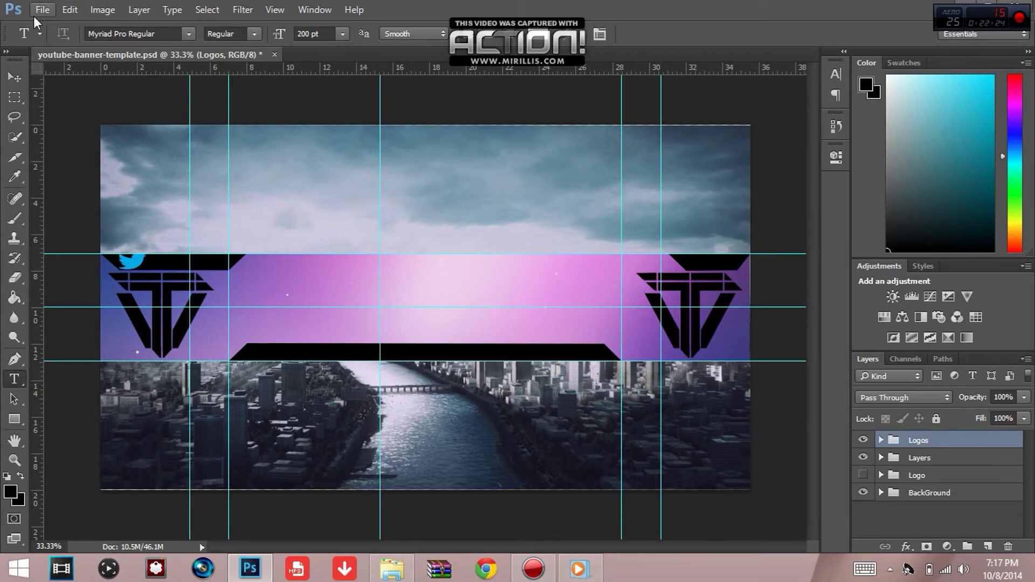
{"action": "left_click", "coordinate": [189, 33]}
{"action": "left_click", "coordinate": [294, 113]}
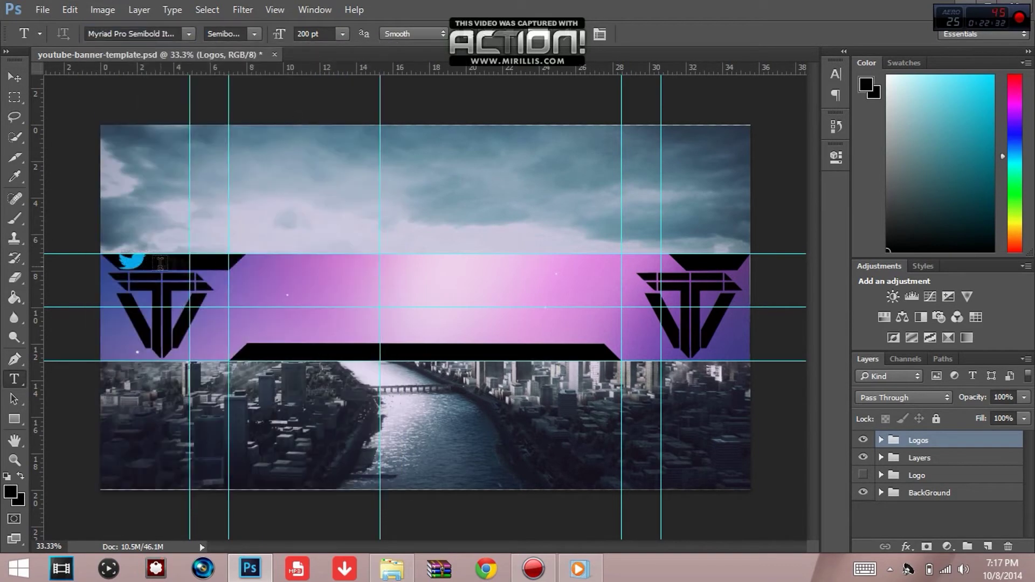
Start a text line beside the Twitter icon and try small font sizes, including 8 pt and 18 pt.
{"action": "left_click", "coordinate": [342, 34]}
{"action": "left_click", "coordinate": [330, 90]}
{"action": "left_click", "coordinate": [307, 300]}
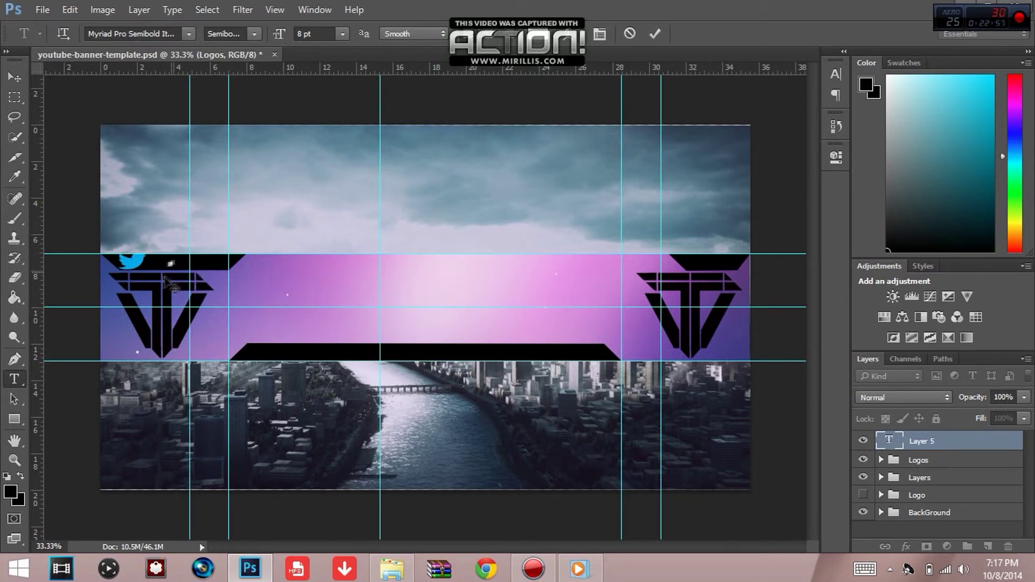
{"action": "left_click", "coordinate": [342, 33]}
{"action": "left_click", "coordinate": [330, 129]}
{"action": "left_click", "coordinate": [341, 33]}
{"action": "left_click", "coordinate": [330, 168]}
{"action": "left_click", "coordinate": [341, 34]}
{"action": "left_click", "coordinate": [324, 242]}
{"action": "left_click", "coordinate": [342, 33]}
{"action": "left_click", "coordinate": [323, 198]}
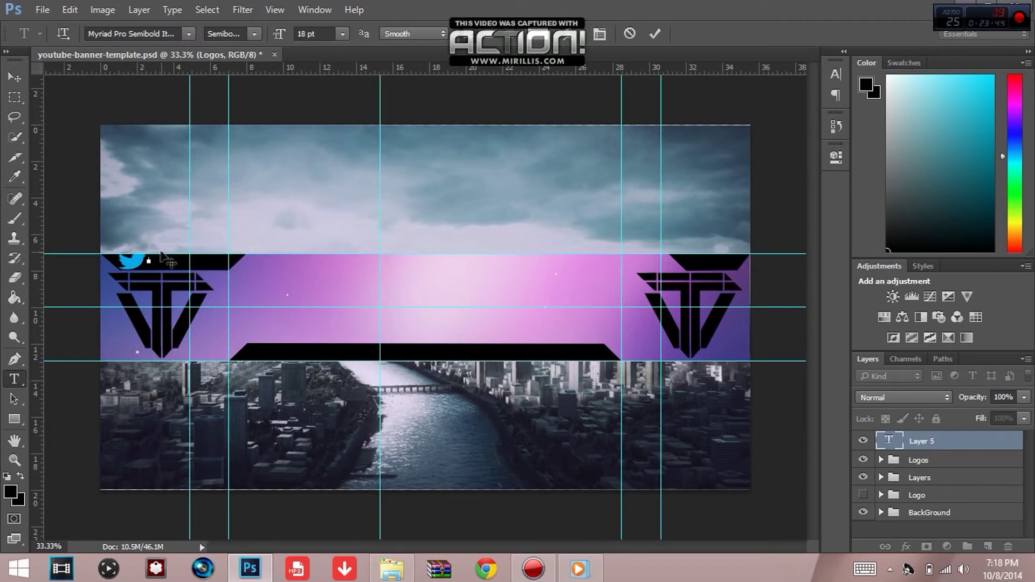
{"action": "type", "text": "@"}
{"action": "left_click", "coordinate": [343, 34]}
{"action": "left_click", "coordinate": [324, 273]}
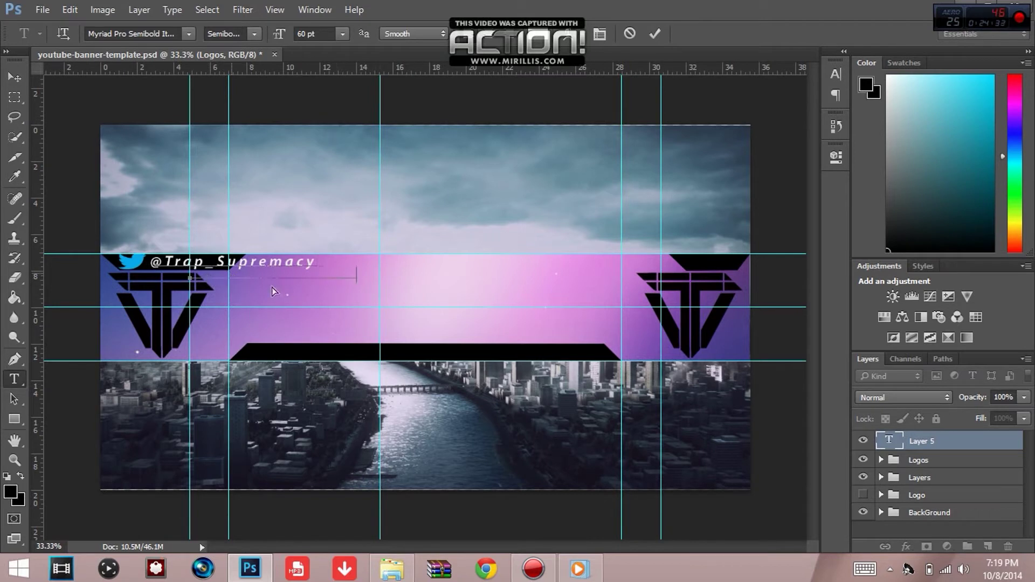
{"action": "left_click_drag", "start_coordinate": [431, 368], "coordinate": [384, 371]}
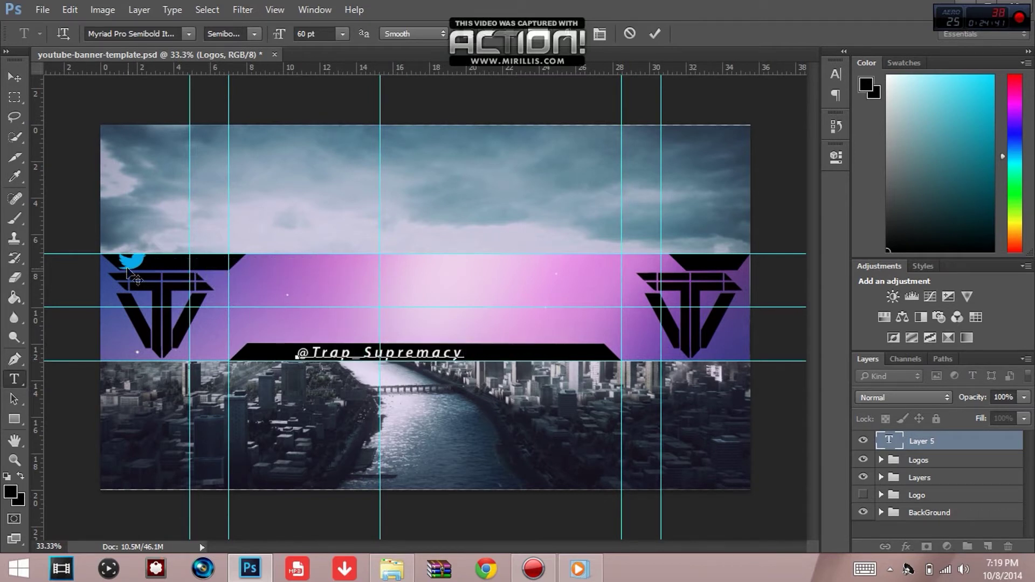
{"action": "left_click", "coordinate": [919, 461]}
{"action": "left_click", "coordinate": [881, 459]}
{"action": "left_click", "coordinate": [939, 479]}
{"action": "key", "text": "v"}
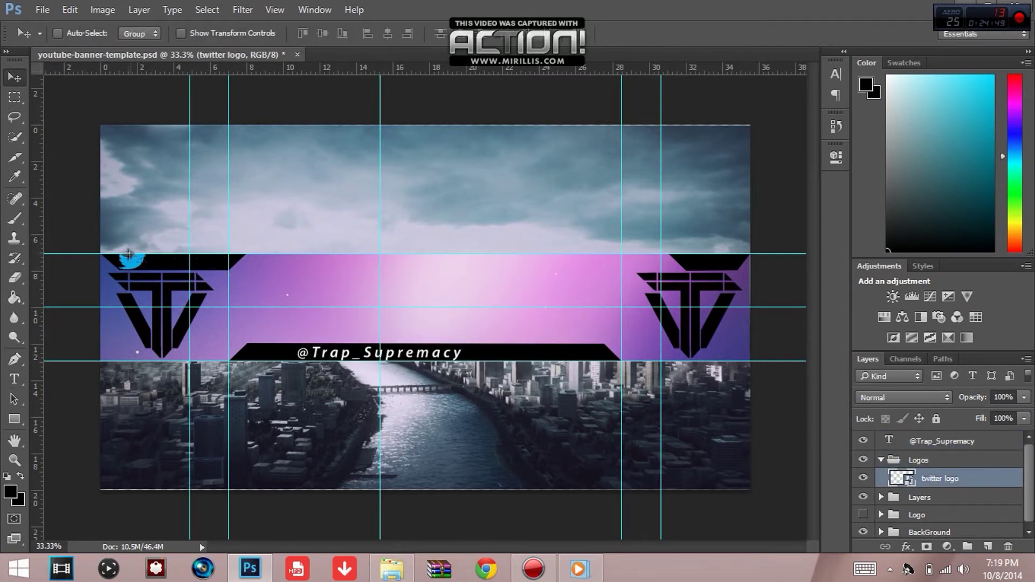
{"action": "left_click_drag", "start_coordinate": [130, 260], "coordinate": [255, 353]}
{"action": "left_click", "coordinate": [947, 439]}
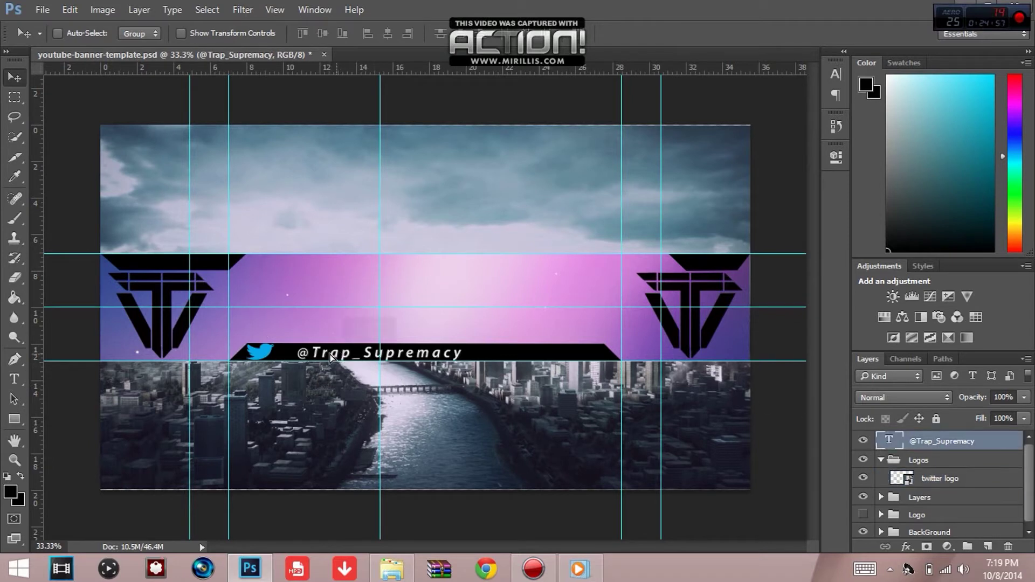
{"action": "left_click_drag", "start_coordinate": [330, 358], "coordinate": [307, 357]}
{"action": "left_click", "coordinate": [881, 460]}
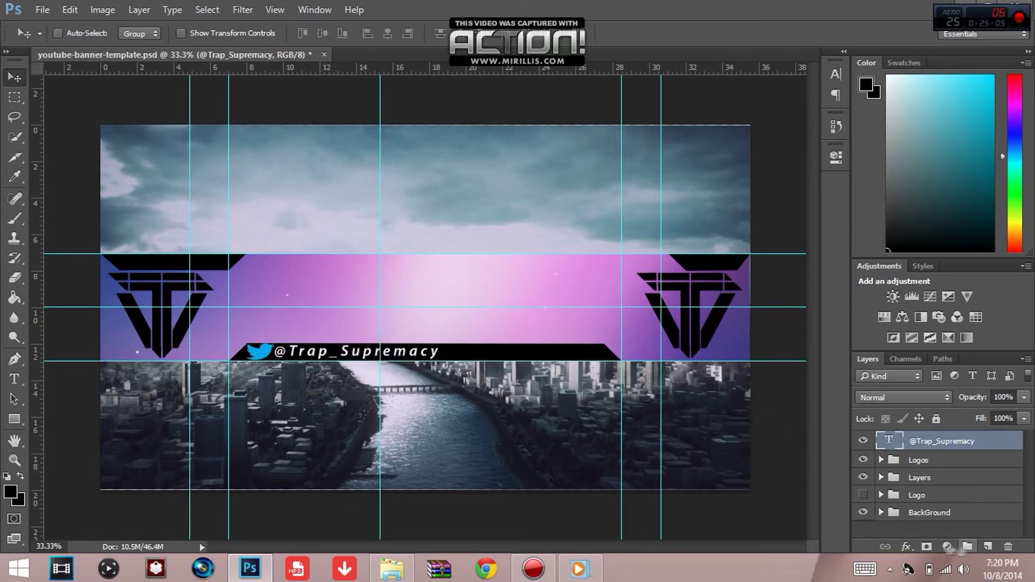
{"action": "key", "text": "ctrl+g"}
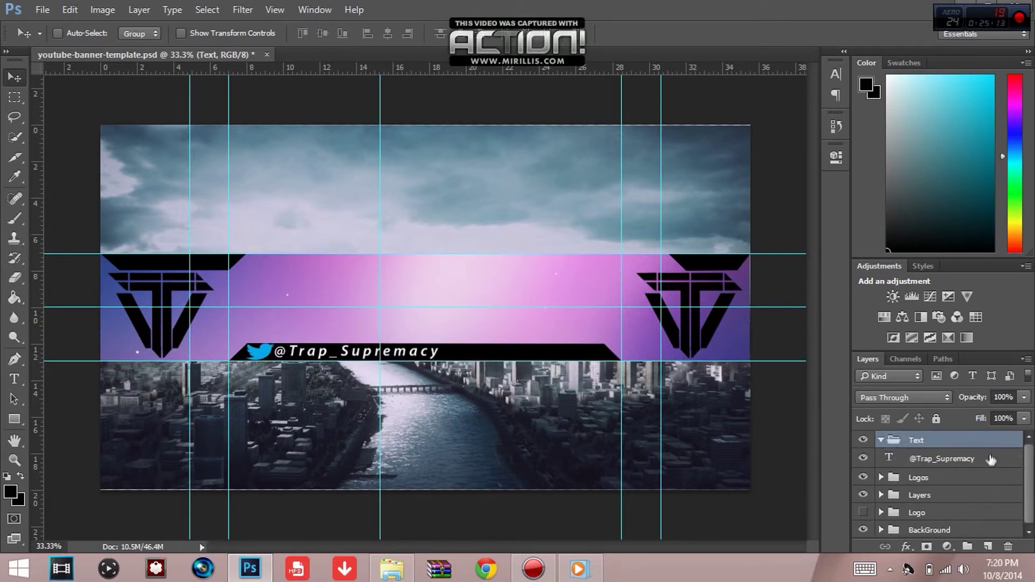
{"action": "left_click", "coordinate": [881, 440]}
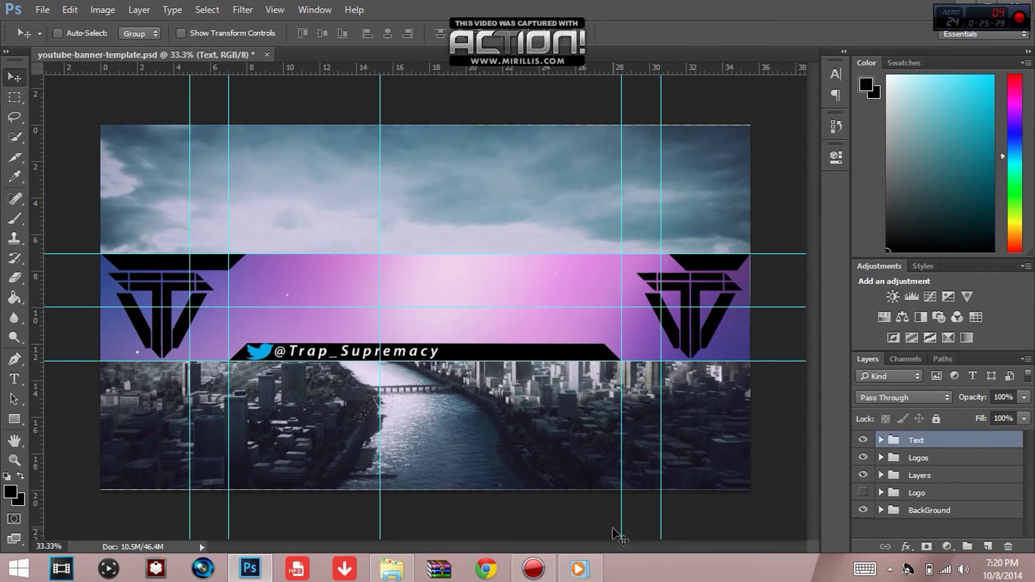
{"action": "left_click", "coordinate": [15, 379]}
{"action": "left_click", "coordinate": [339, 352]}
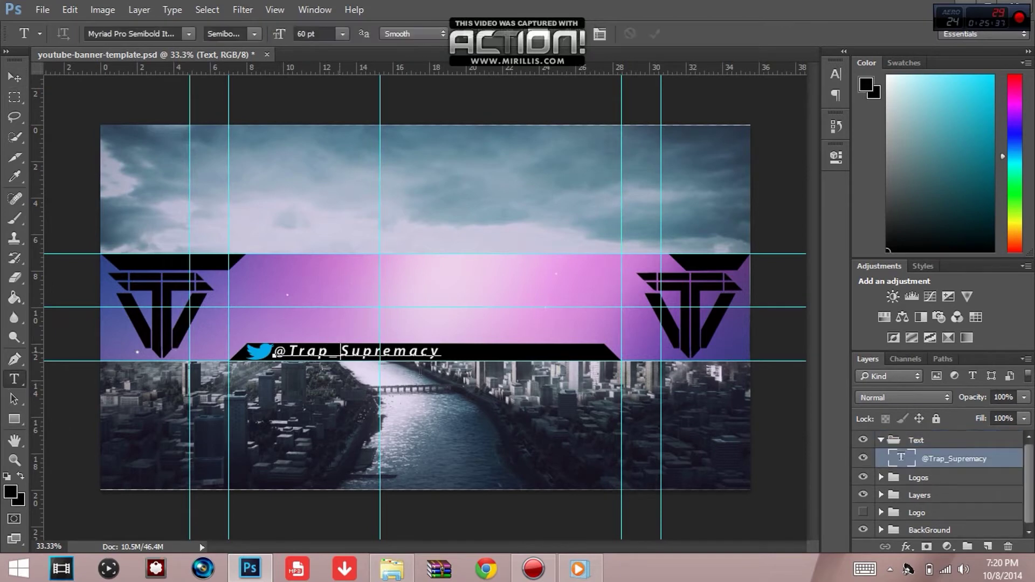
{"action": "key", "text": "BackSpace"}
{"action": "left_click", "coordinate": [654, 34]}
{"action": "key", "text": "v"}
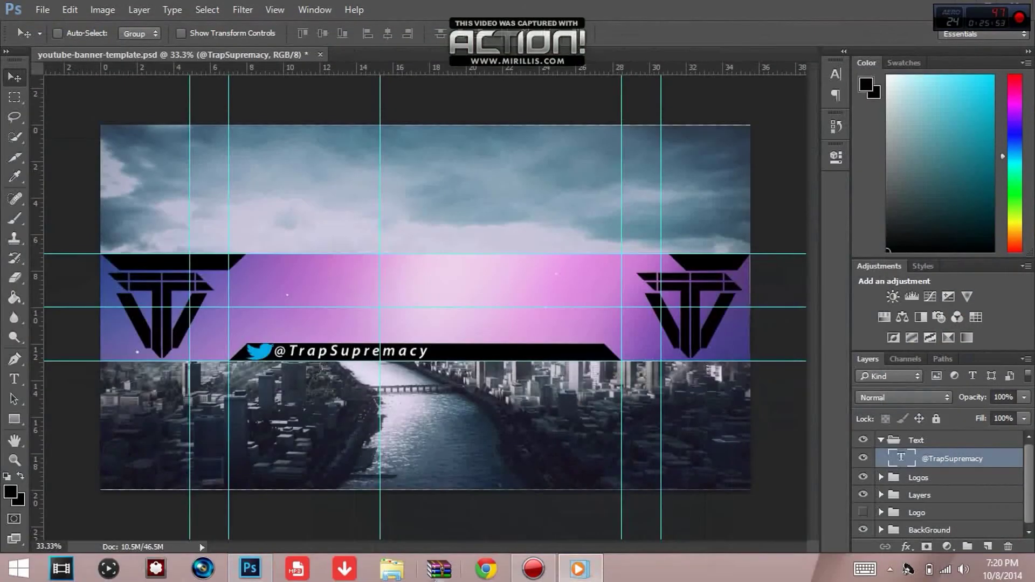
Switch to Chrome and search Google for Cinch Gaming Logo Png.
{"action": "left_click", "coordinate": [507, 561]}
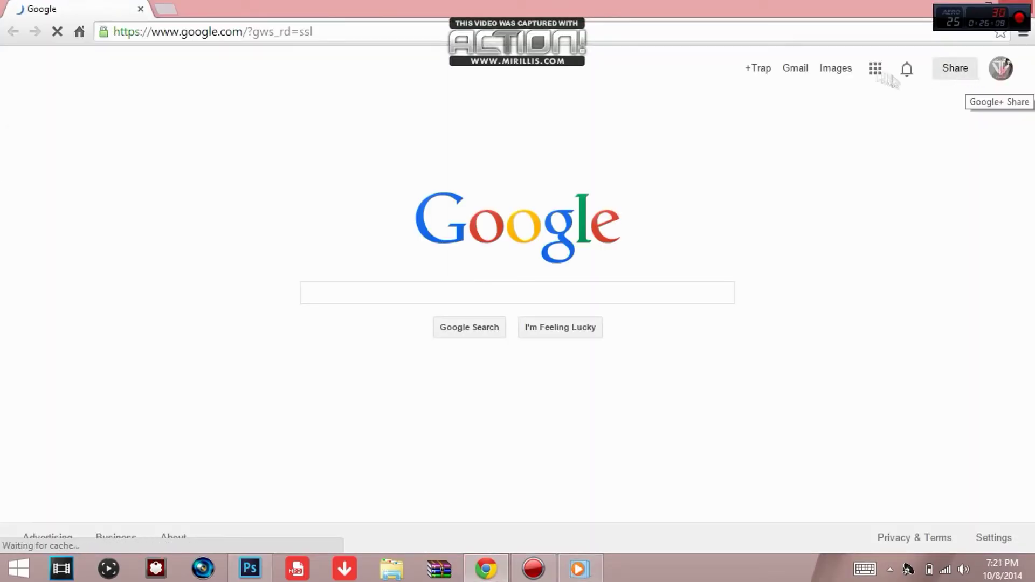
{"action": "type", "text": "Cinch Gaming "}
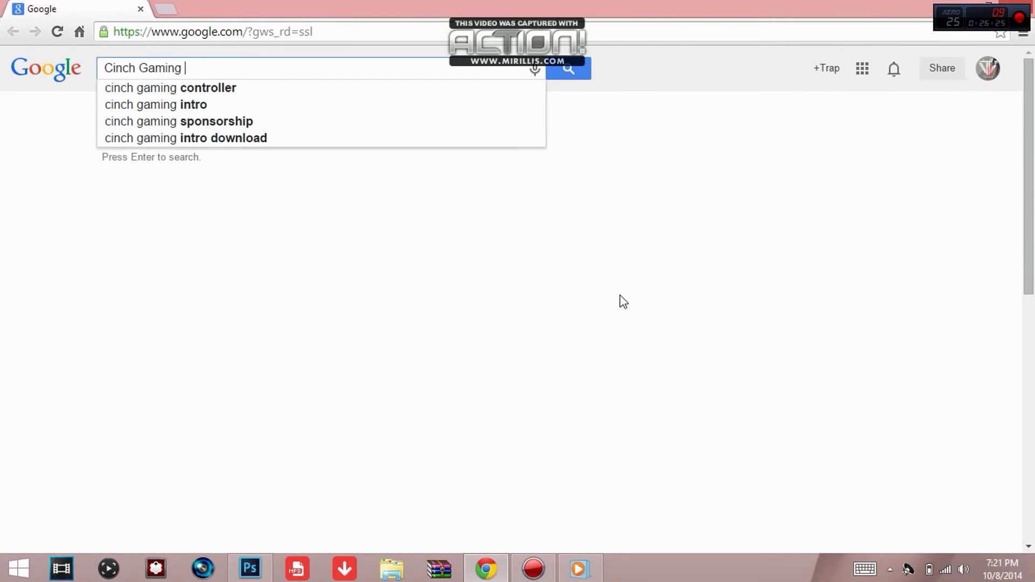
{"action": "type", "text": "Logo Png"}
Change the search to Cinch Gaming Logo black and browse the image results.
{"action": "left_click_drag", "start_coordinate": [283, 69], "coordinate": [216, 69]}
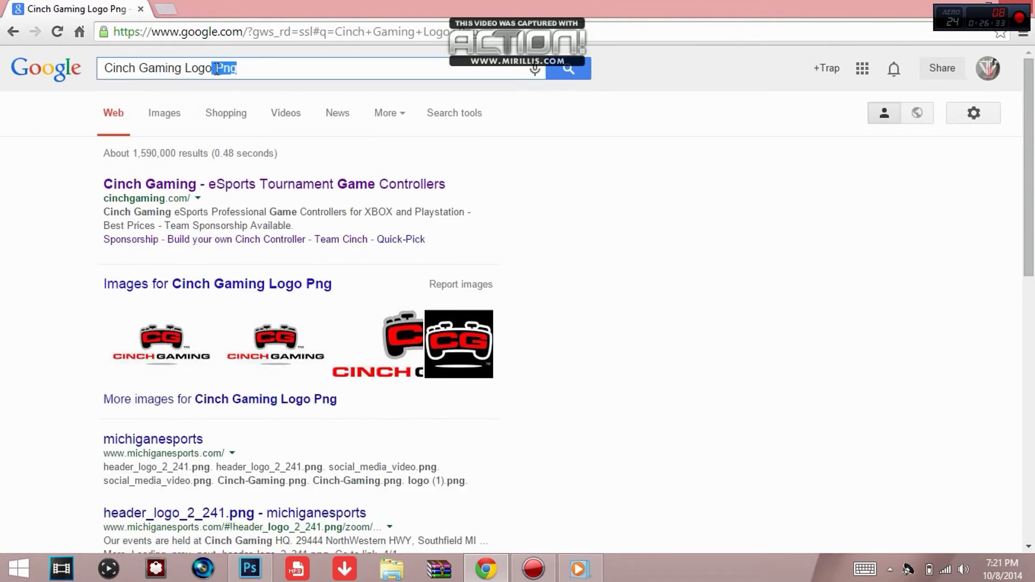
{"action": "key", "text": "BackSpace"}
{"action": "type", "text": "black"}
{"action": "key", "text": "Return"}
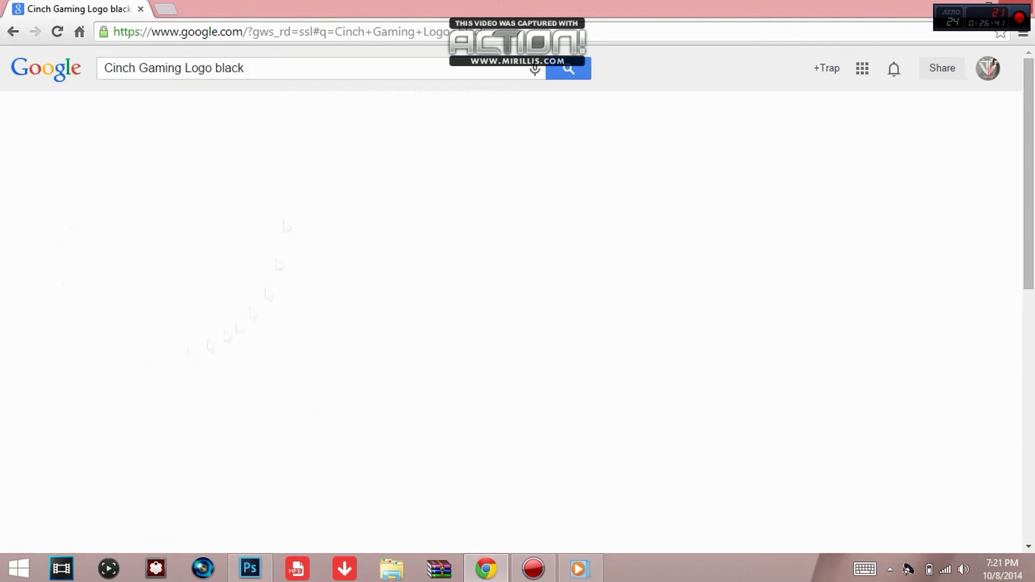
{"action": "left_click", "coordinate": [165, 114]}
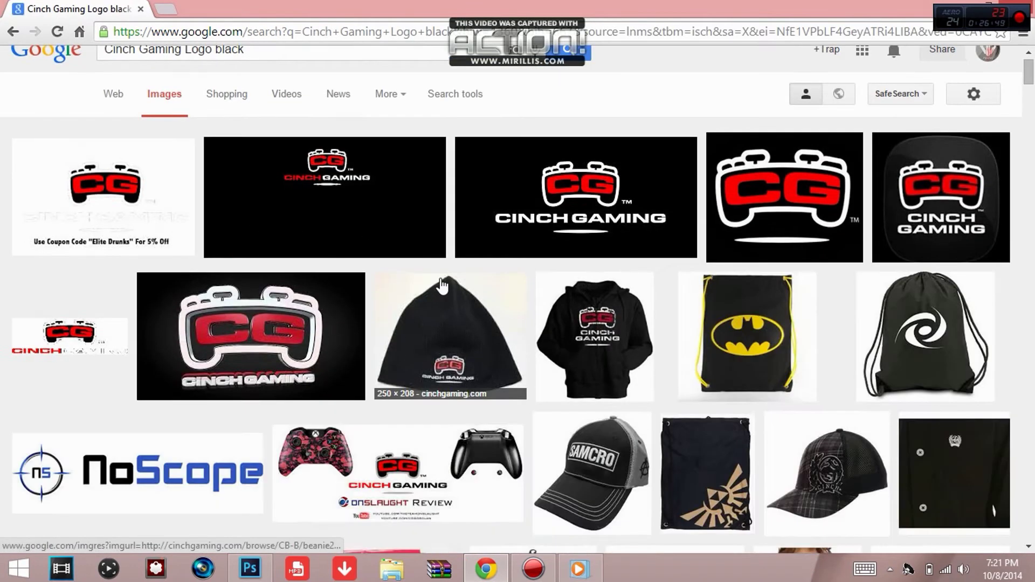
{"action": "scroll", "coordinate": [249, 231], "scroll_direction": "down", "scroll_amount": 10}
{"action": "scroll", "coordinate": [636, 299], "scroll_direction": "up", "scroll_amount": 10}
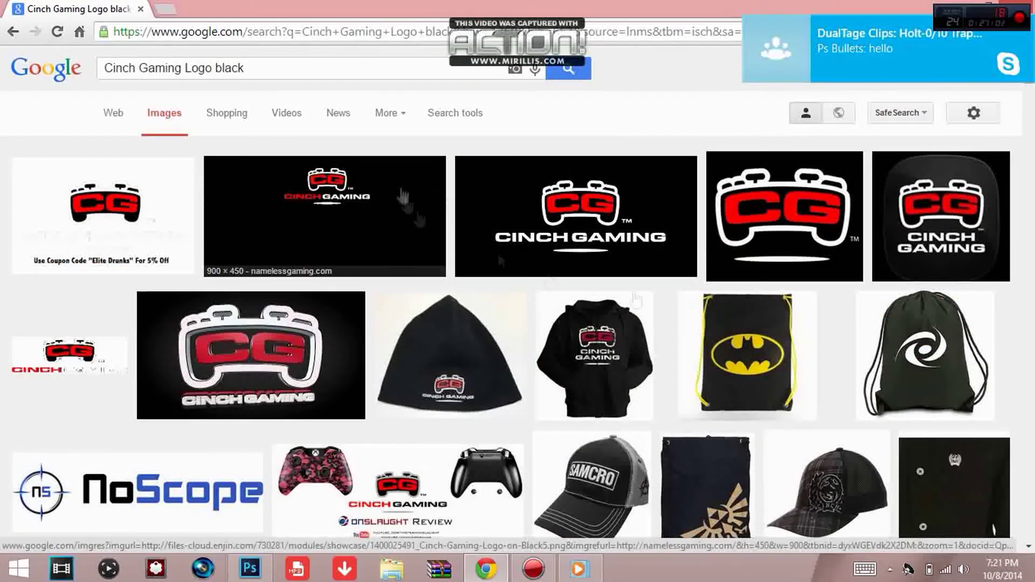
Open the square CG controller logo on black at full size and save it in Pictures as Cinch Gaming.
{"action": "left_click", "coordinate": [785, 219]}
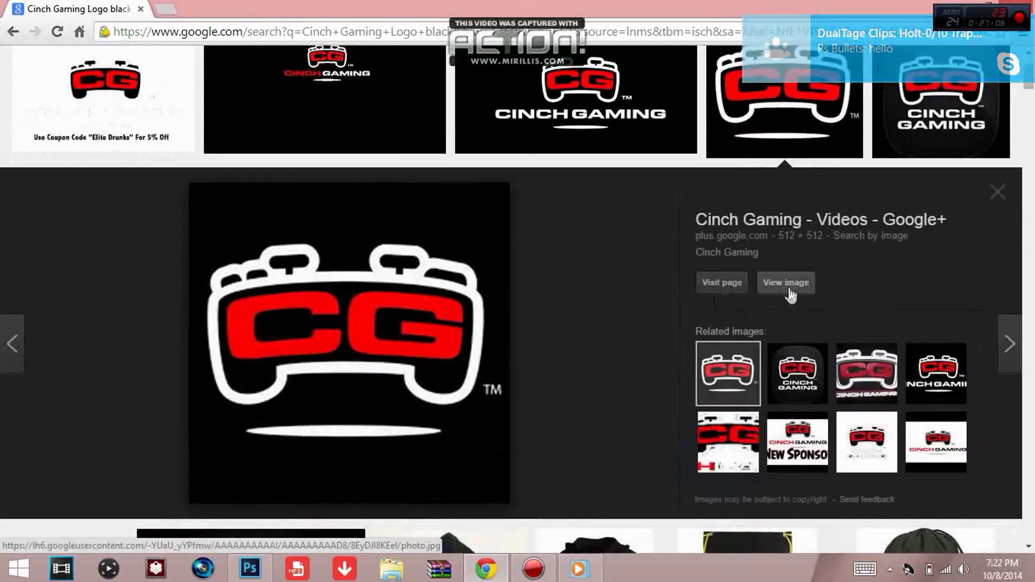
{"action": "left_click", "coordinate": [787, 285]}
{"action": "right_click", "coordinate": [300, 290]}
{"action": "left_click", "coordinate": [438, 302]}
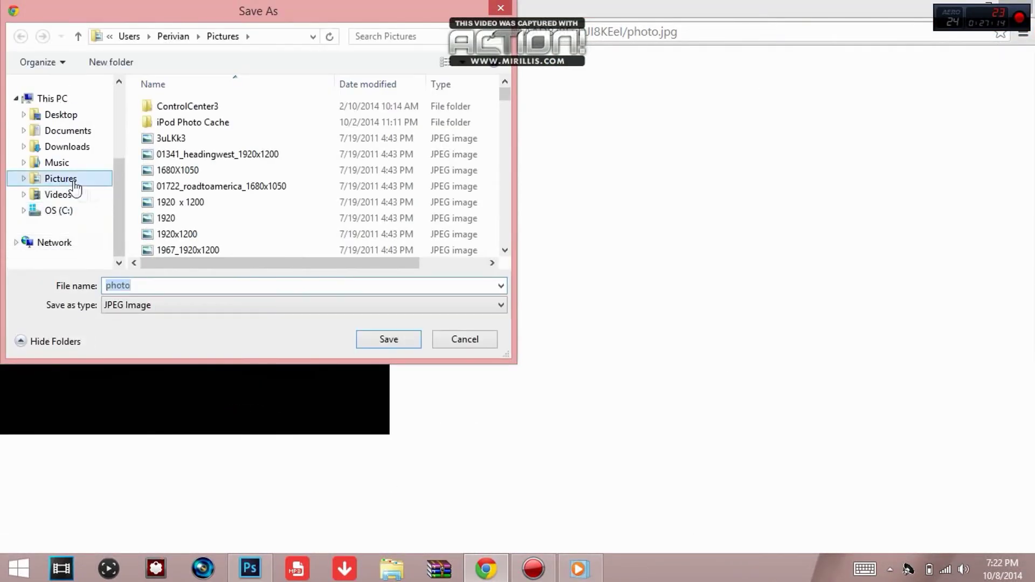
{"action": "left_click", "coordinate": [70, 182]}
{"action": "left_click_drag", "start_coordinate": [176, 284], "coordinate": [101, 282]}
{"action": "type", "text": "Cinch Gaming"}
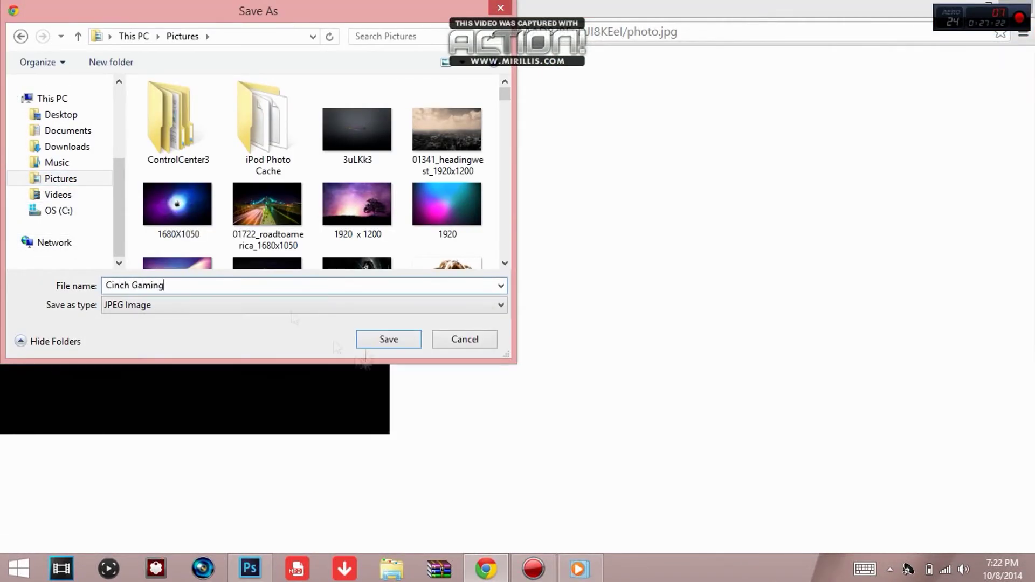
{"action": "left_click", "coordinate": [386, 341]}
{"action": "left_click", "coordinate": [243, 567]}
{"action": "left_click", "coordinate": [43, 10]}
{"action": "left_click", "coordinate": [53, 41]}
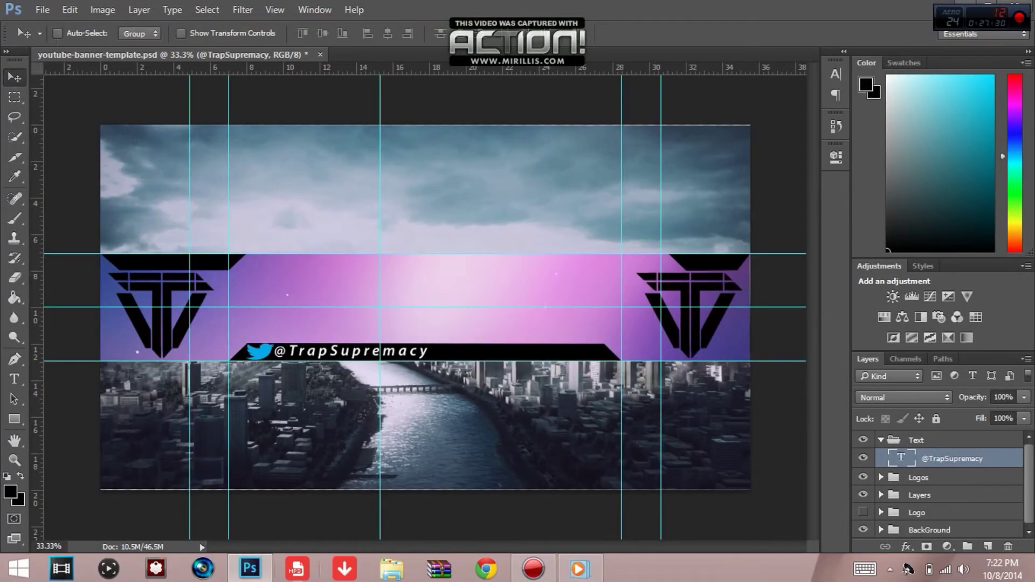
Switch to File Explorer, locate the Cinch Gaming image in the Pictures folder and rearrange the window for placing it.
{"action": "left_click", "coordinate": [391, 568]}
{"action": "left_click", "coordinate": [54, 372]}
{"action": "scroll", "coordinate": [574, 335], "scroll_direction": "down", "scroll_amount": 3}
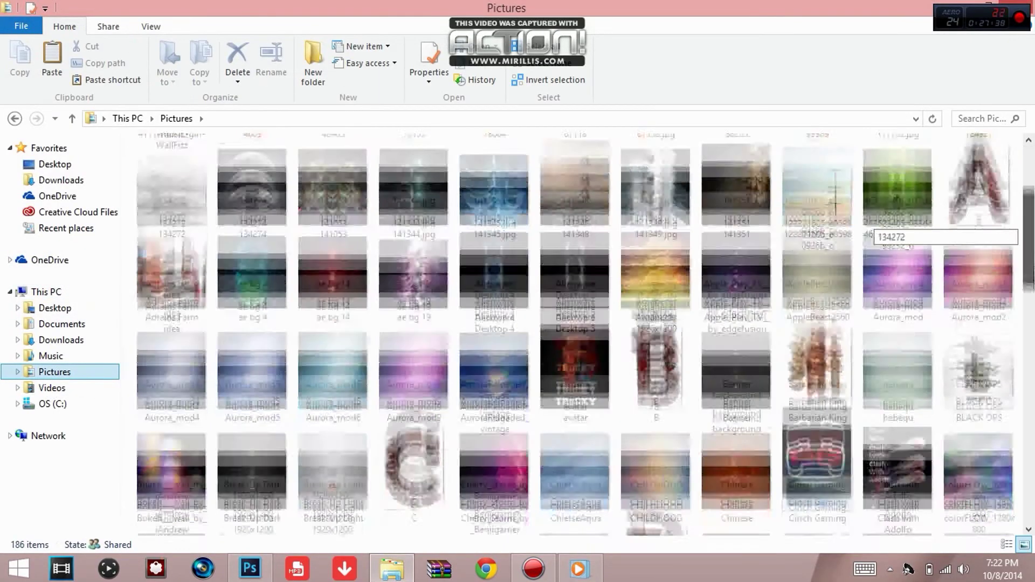
{"action": "left_click_drag", "start_coordinate": [1030, 283], "coordinate": [1031, 308]}
{"action": "left_click", "coordinate": [817, 347]}
{"action": "left_click", "coordinate": [989, 6]}
{"action": "left_click_drag", "start_coordinate": [646, 309], "coordinate": [646, 294]}
{"action": "left_click_drag", "start_coordinate": [485, 21], "coordinate": [361, 10]}
{"action": "left_click", "coordinate": [883, 441]}
{"action": "left_click", "coordinate": [881, 440]}
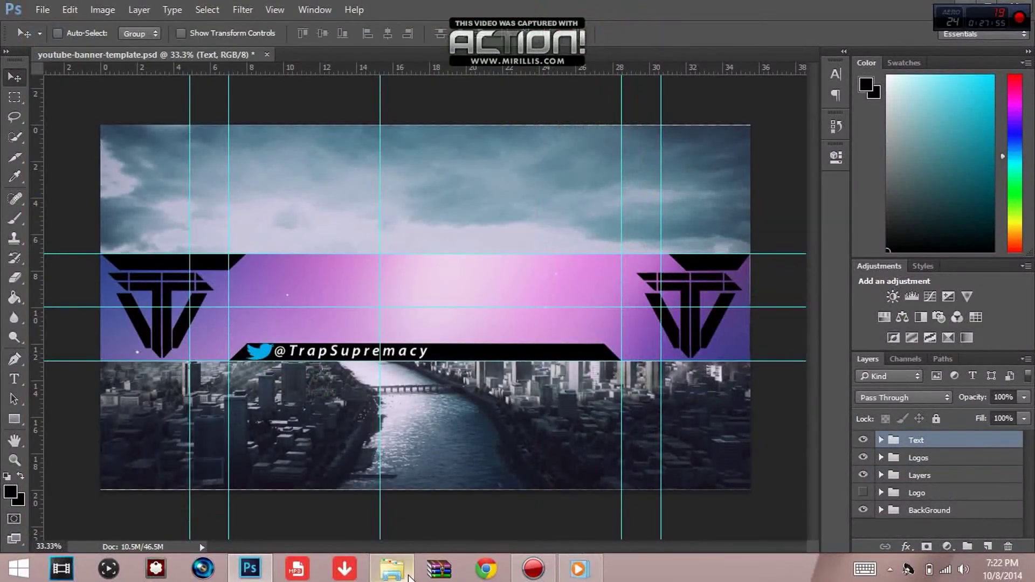
{"action": "left_click", "coordinate": [407, 574]}
{"action": "left_click_drag", "start_coordinate": [469, 280], "coordinate": [602, 314]}
{"action": "left_click_drag", "start_coordinate": [362, 243], "coordinate": [482, 341]}
{"action": "key", "text": "Return"}
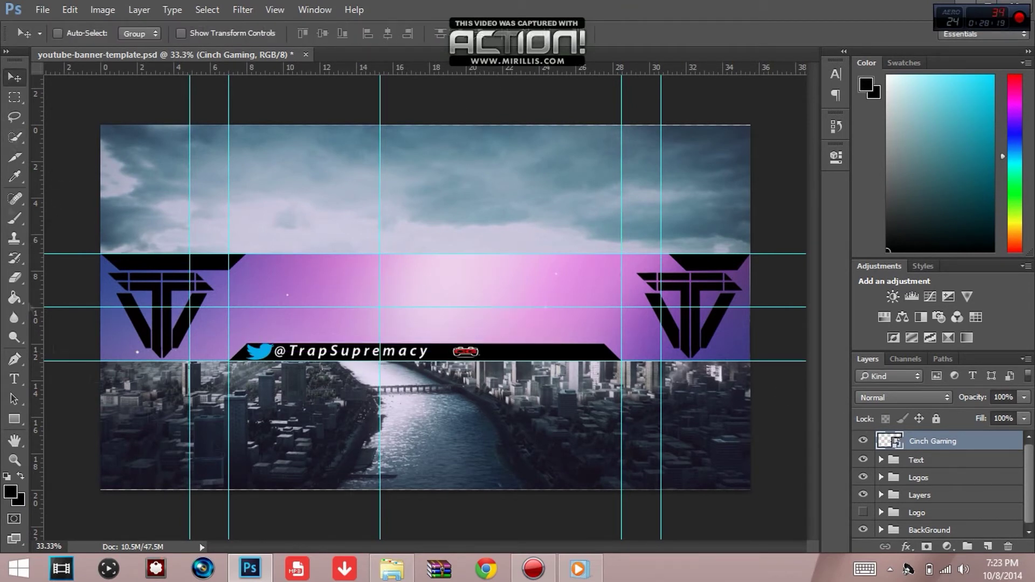
{"action": "key", "text": "ctrl+t"}
{"action": "mouse_move", "coordinate": [451, 360]}
{"action": "left_mouse_down"}
{"action": "mouse_move", "coordinate": [443, 369]}
{"action": "mouse_move", "coordinate": [469, 350]}
{"action": "mouse_move", "coordinate": [464, 363]}
{"action": "mouse_move", "coordinate": [444, 343]}
{"action": "mouse_move", "coordinate": [462, 352]}
{"action": "left_mouse_up"}
{"action": "key", "text": "Return"}
{"action": "key", "text": "ctrl+t"}
{"action": "left_click", "coordinate": [535, 35]}
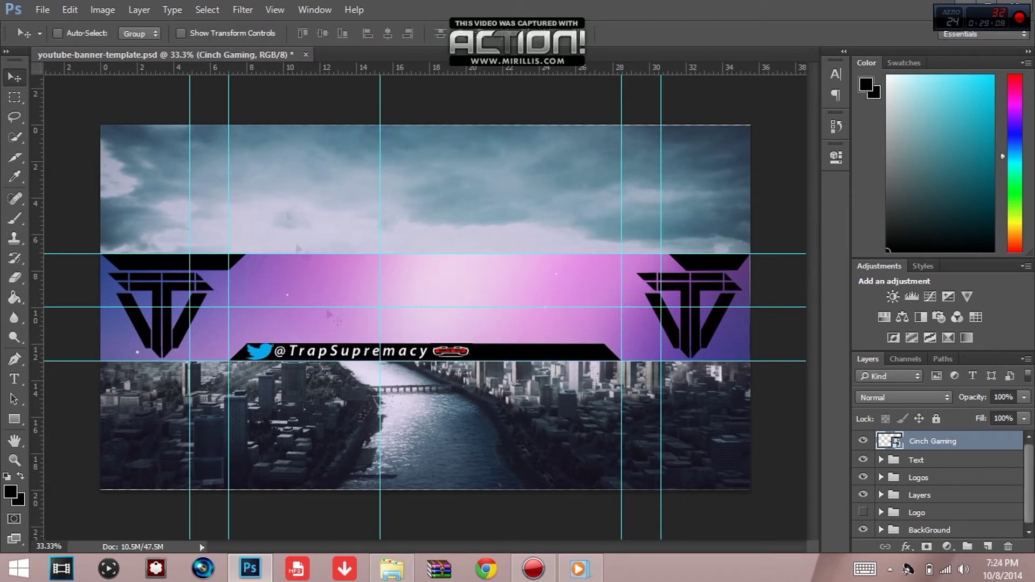
Add the 60 pt text Use Code Trap5 directly after the Cinch Gaming logo, inside the lower trapezoid.
{"action": "key", "text": "t"}
{"action": "left_click", "coordinate": [485, 356]}
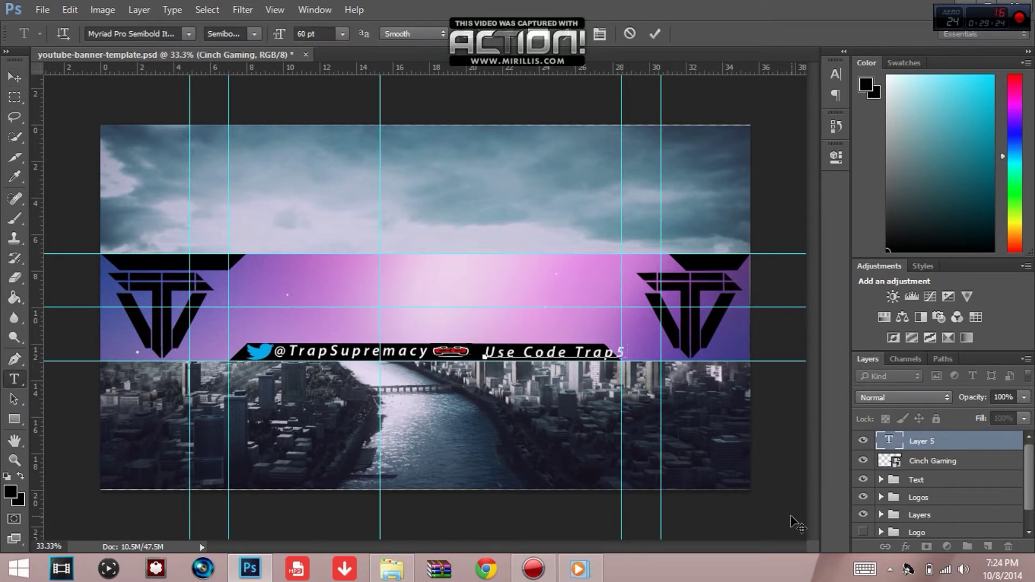
{"action": "left_click_drag", "start_coordinate": [573, 378], "coordinate": [557, 378]}
{"action": "key", "text": "ctrl+Return"}
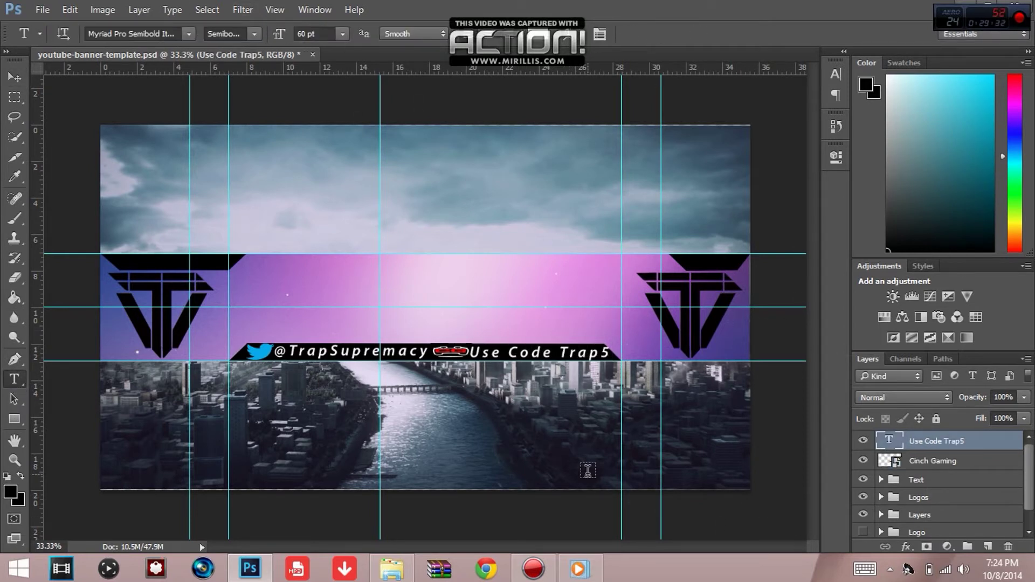
{"action": "left_click", "coordinate": [190, 31]}
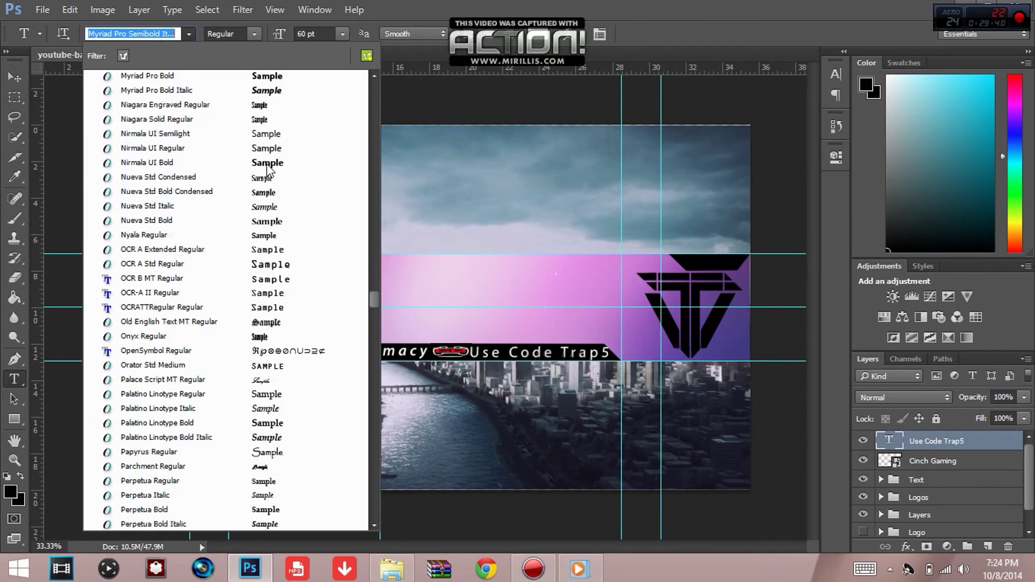
{"action": "scroll", "coordinate": [216, 264], "scroll_direction": "down", "scroll_amount": 2}
{"action": "left_click", "coordinate": [192, 33]}
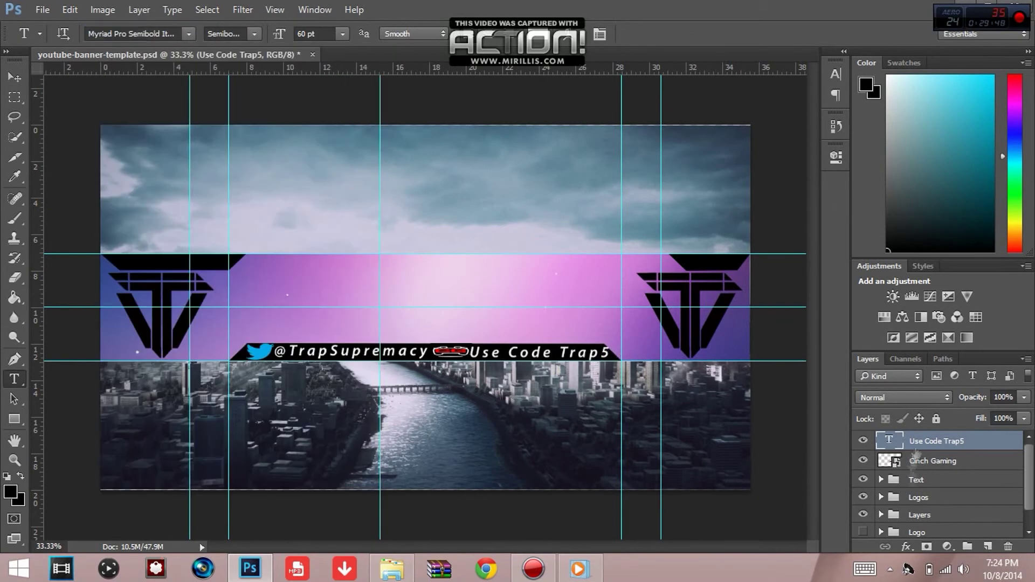
Move the Use Code Trap5 layer into the Text group and the Cinch Gaming layer into the Logos group.
{"action": "left_click_drag", "start_coordinate": [922, 447], "coordinate": [929, 480]}
{"action": "left_click_drag", "start_coordinate": [928, 441], "coordinate": [928, 479]}
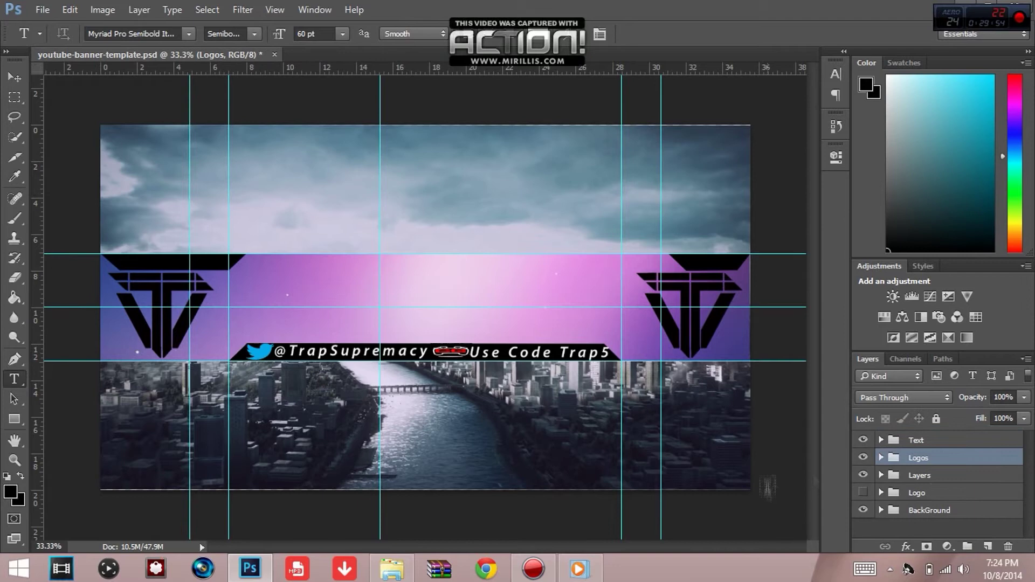
Add the text Trap Supremacy at 200 pt above the Text group and position it across the aurora band.
{"action": "left_click", "coordinate": [943, 441]}
{"action": "left_click", "coordinate": [188, 33]}
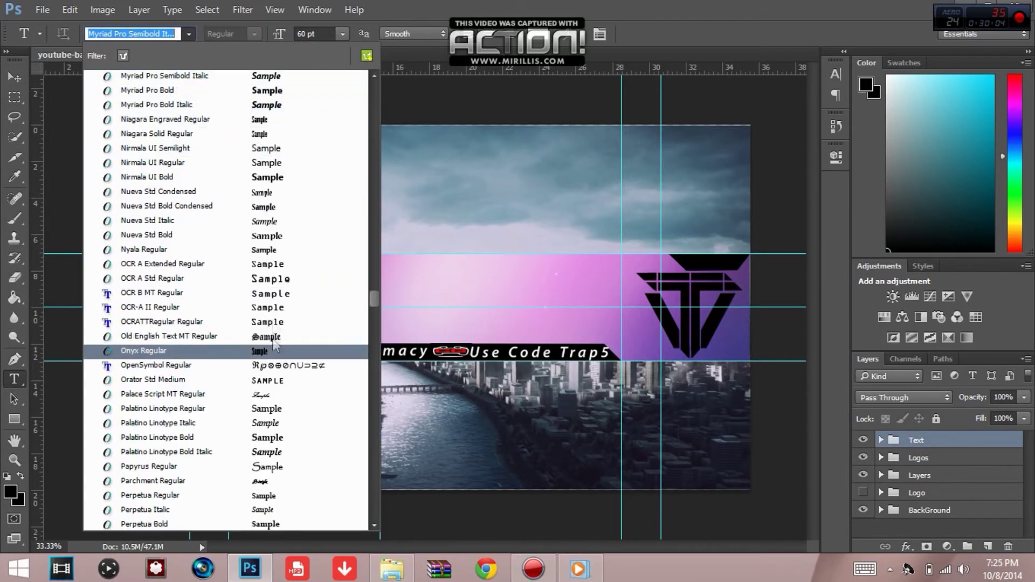
{"action": "left_click", "coordinate": [293, 298]}
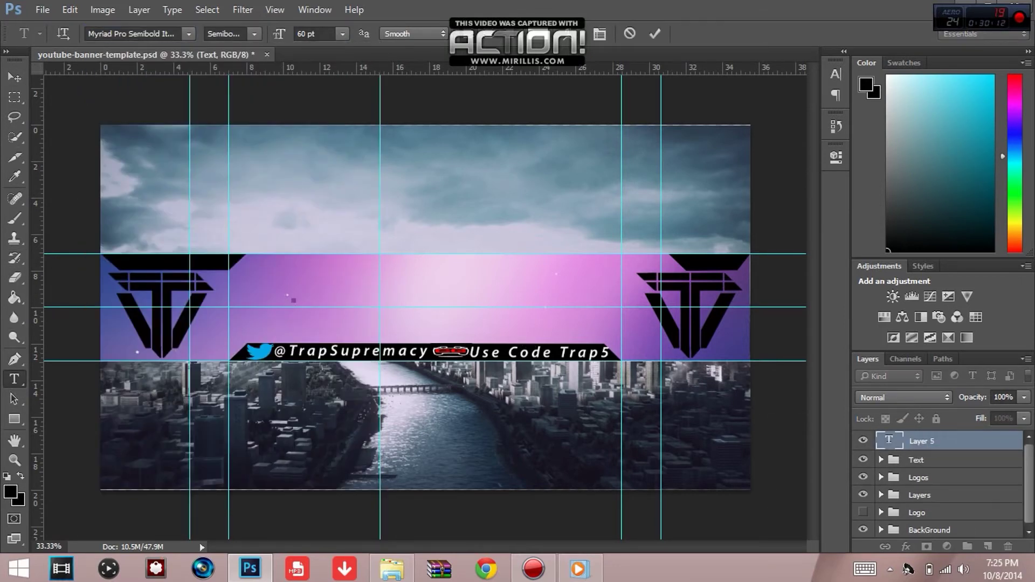
{"action": "type", "text": "200"}
{"action": "key", "text": "Return"}
{"action": "type", "text": "Trap Supremac"}
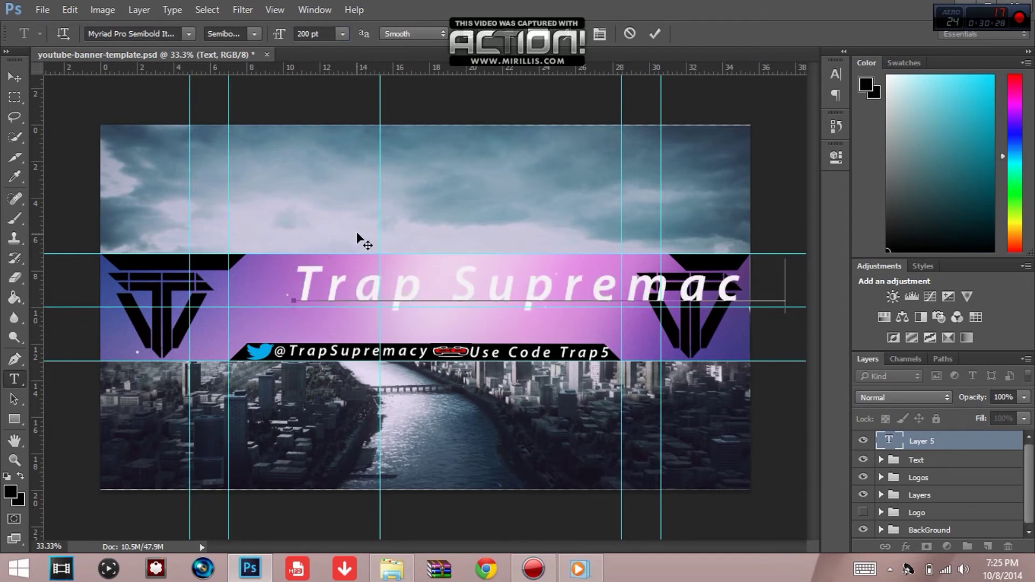
{"action": "type", "text": "y"}
{"action": "left_click_drag", "start_coordinate": [467, 343], "coordinate": [418, 364]}
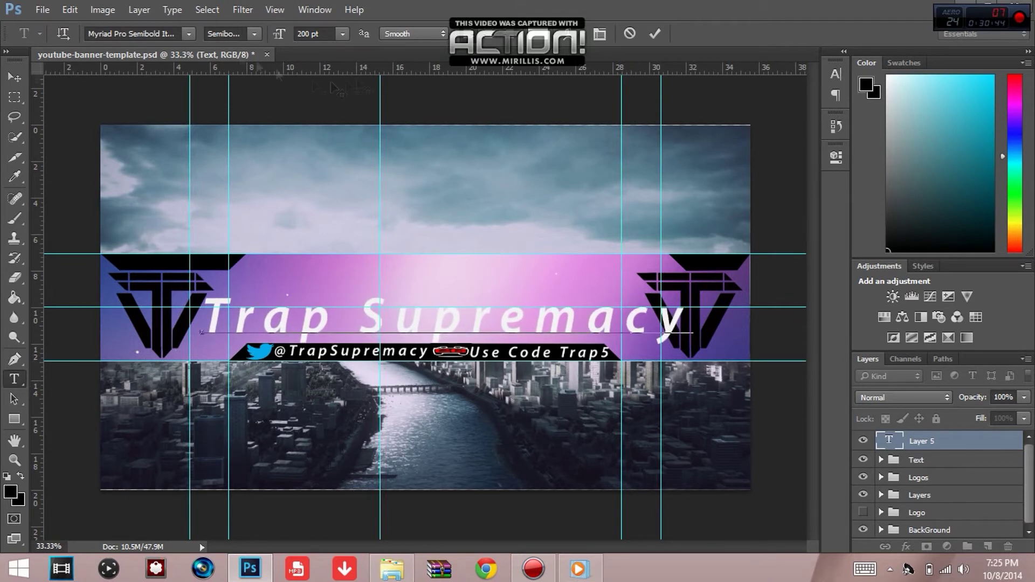
Set the Trap Supremacy text to 150 pt and center it between the two Trap logos.
{"action": "left_click_drag", "start_coordinate": [207, 320], "coordinate": [663, 361]}
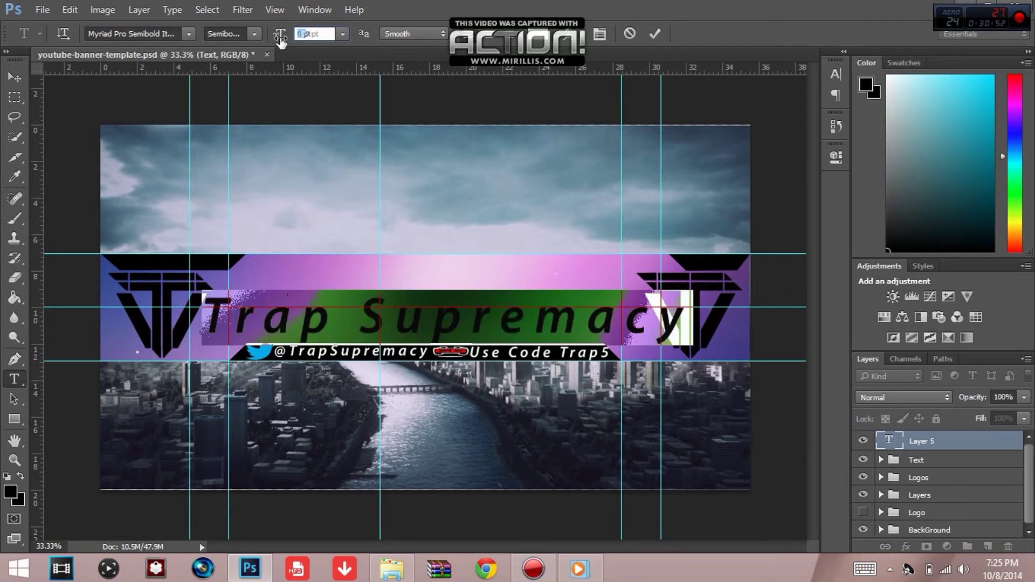
{"action": "type", "text": "150"}
{"action": "key", "text": "Return"}
{"action": "left_click_drag", "start_coordinate": [443, 374], "coordinate": [493, 359]}
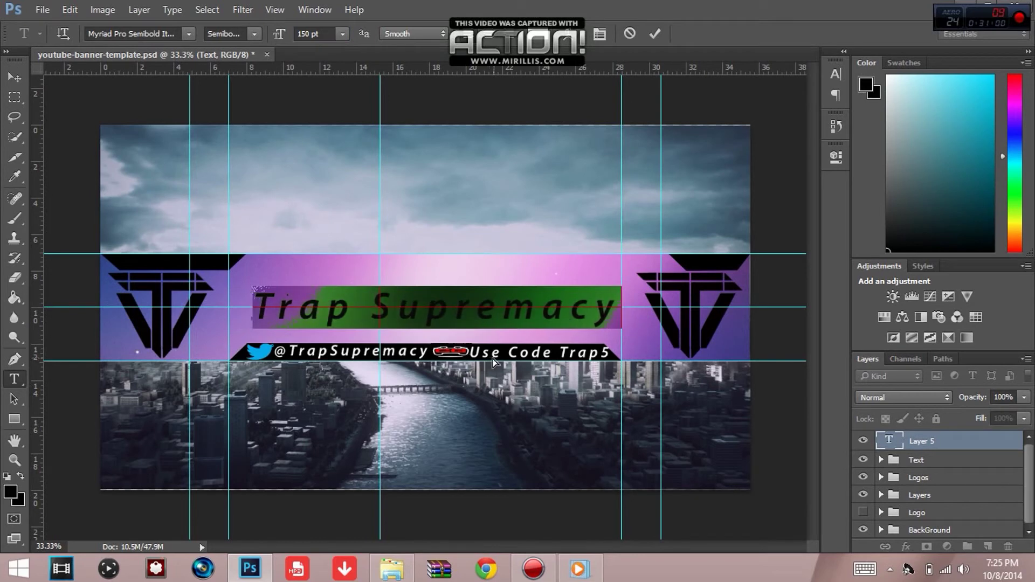
{"action": "left_click", "coordinate": [654, 34]}
Select the whole Trap Supremacy text and open its text color for editing.
{"action": "left_click_drag", "start_coordinate": [255, 312], "coordinate": [628, 315]}
{"action": "left_click", "coordinate": [543, 33]}
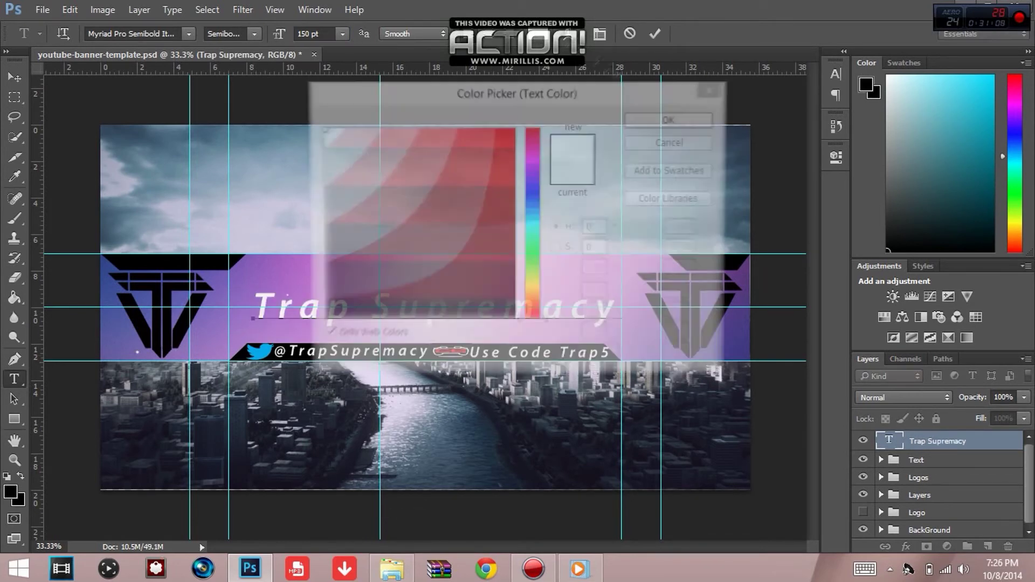